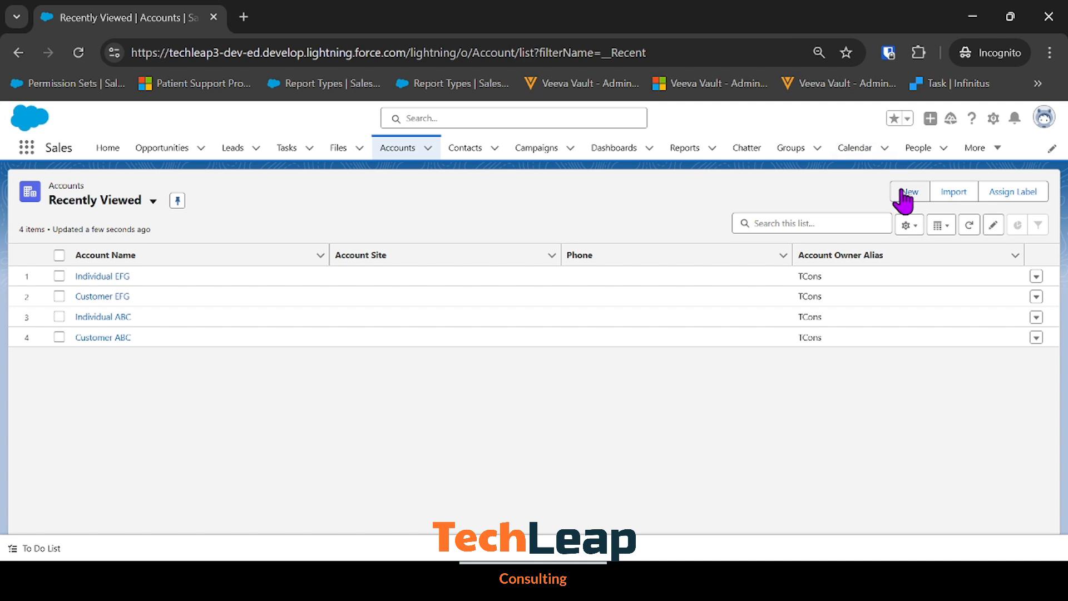
Open a new account form with the Customer record type, look through its fields and close it without saving.
{"action": "left_click", "coordinate": [902, 192]}
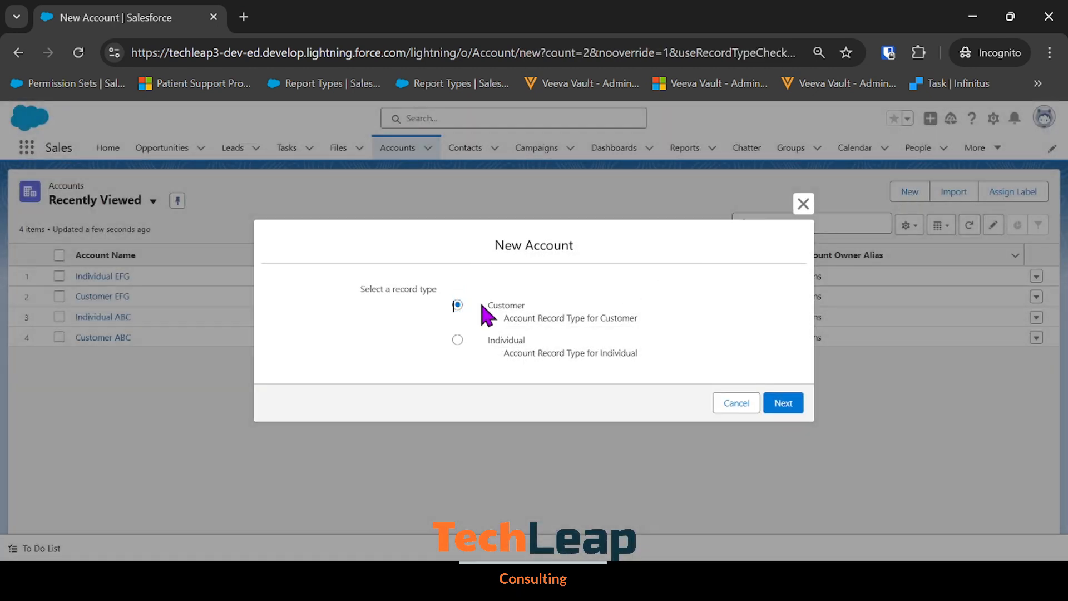
{"action": "left_click_drag", "start_coordinate": [484, 306], "coordinate": [645, 325]}
{"action": "left_click", "coordinate": [779, 404]}
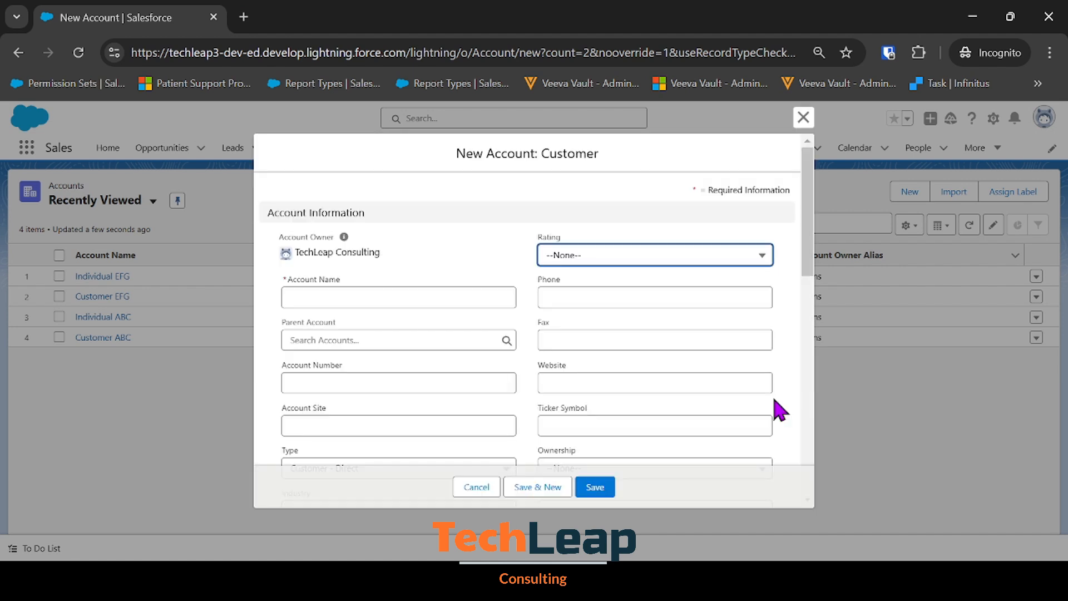
{"action": "left_click_drag", "start_coordinate": [812, 269], "coordinate": [834, 487]}
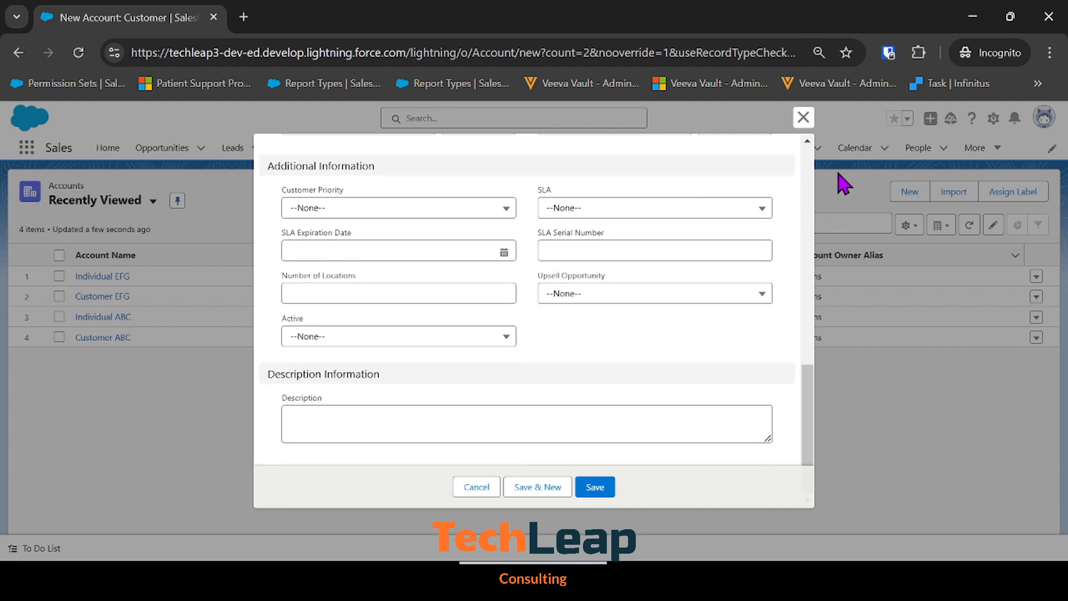
{"action": "left_click", "coordinate": [804, 117]}
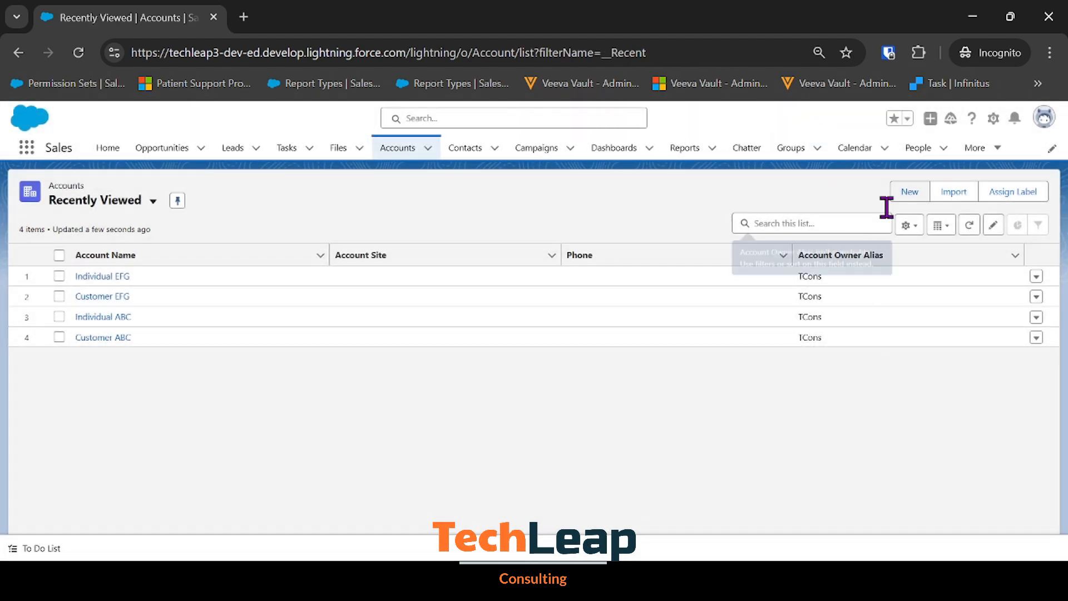
Open a new account form with the Individual record type, look through its fields and close it without saving.
{"action": "left_click", "coordinate": [908, 194]}
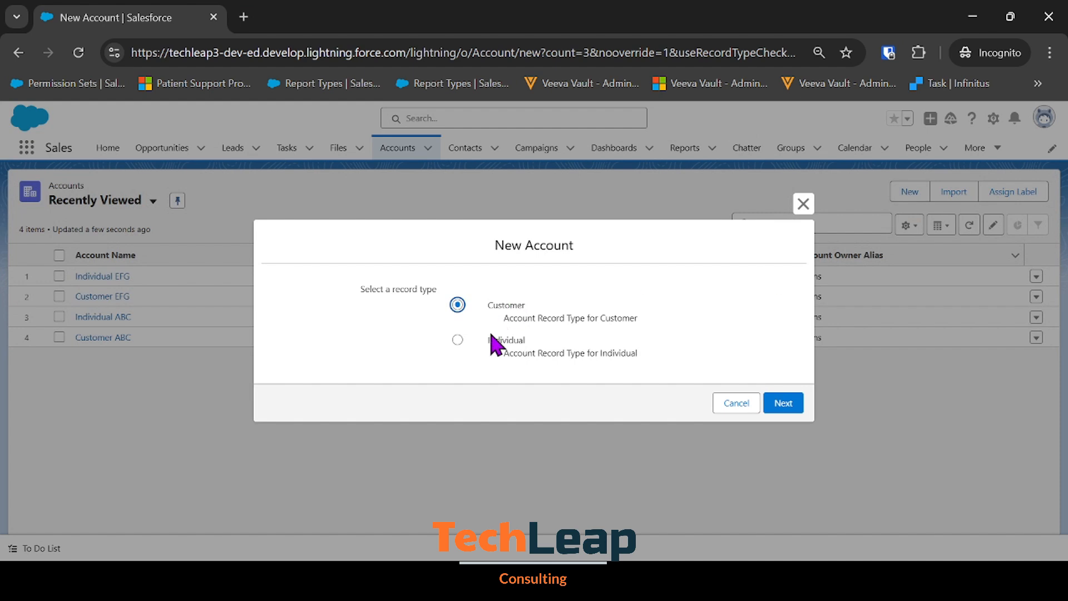
{"action": "left_click", "coordinate": [785, 405]}
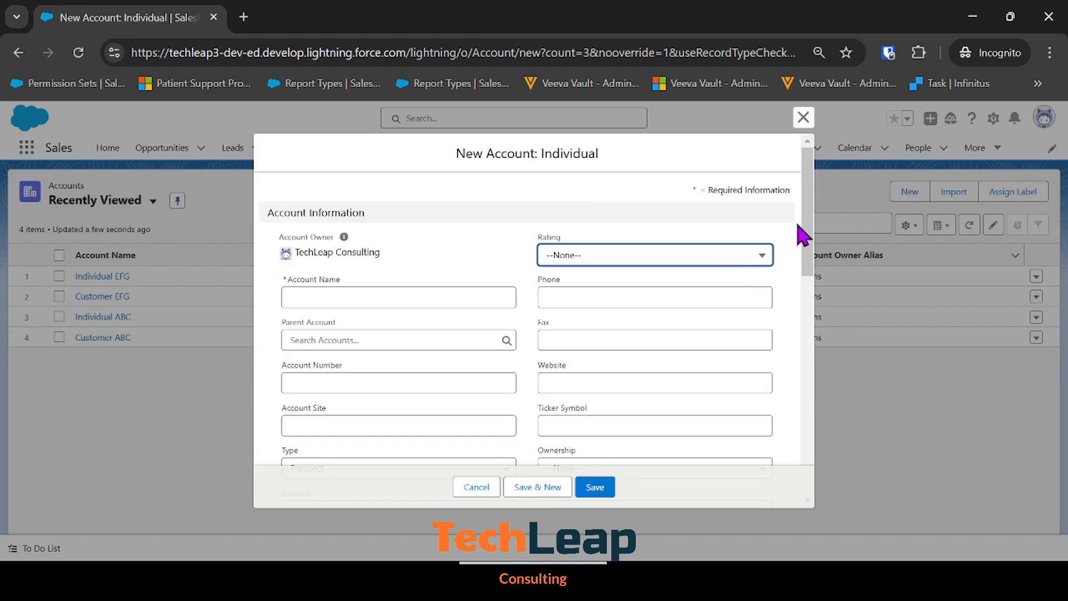
{"action": "left_click_drag", "start_coordinate": [811, 238], "coordinate": [816, 458]}
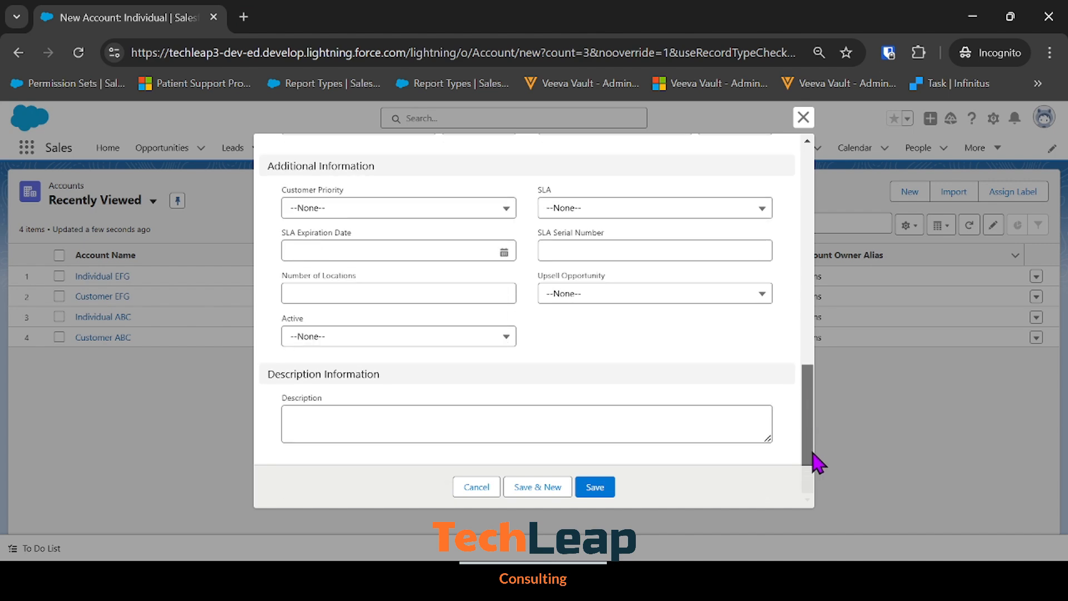
{"action": "left_click", "coordinate": [804, 118]}
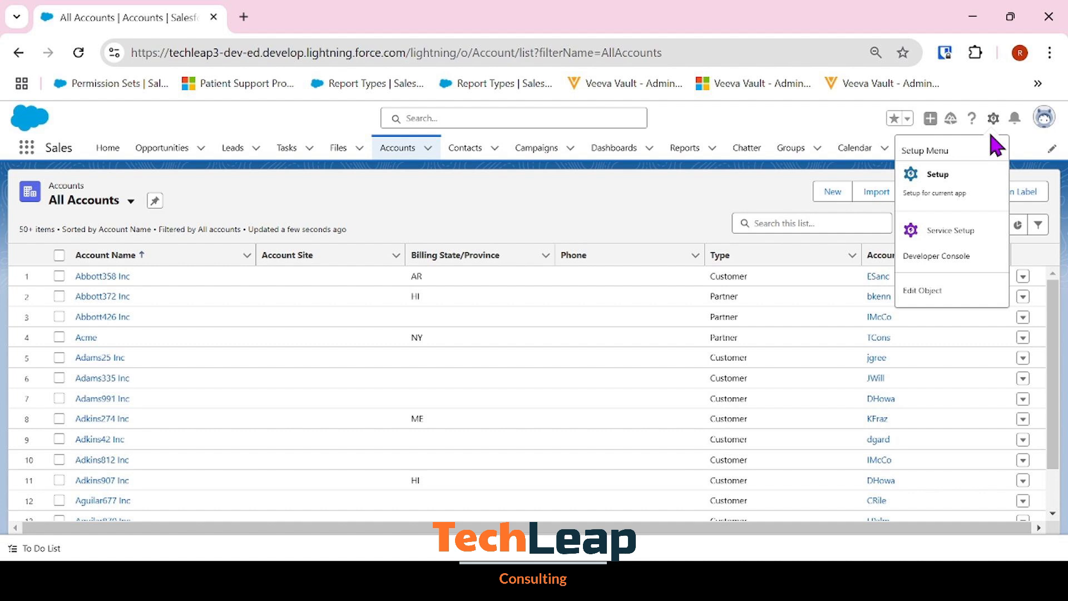
Open the page layouts of the Account object in Setup's Object Manager.
{"action": "left_click", "coordinate": [961, 193]}
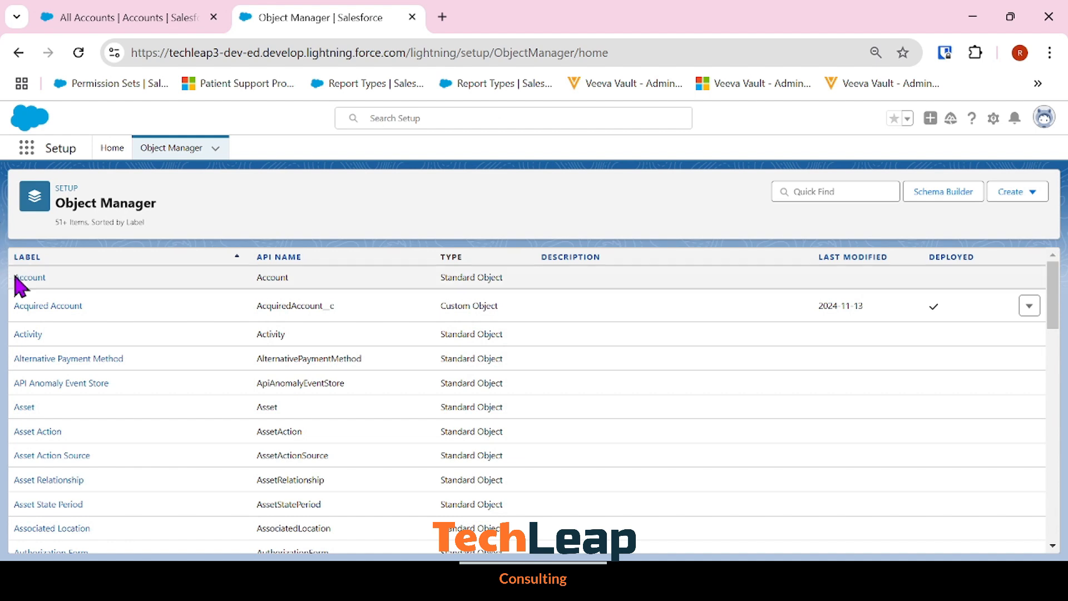
{"action": "left_click", "coordinate": [37, 277]}
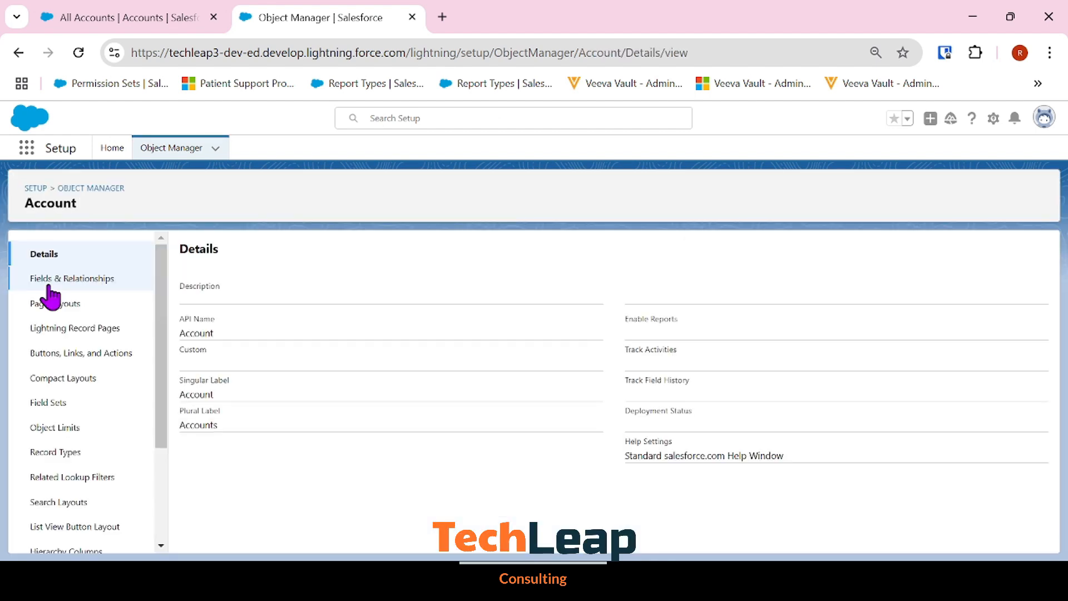
{"action": "left_click", "coordinate": [55, 304]}
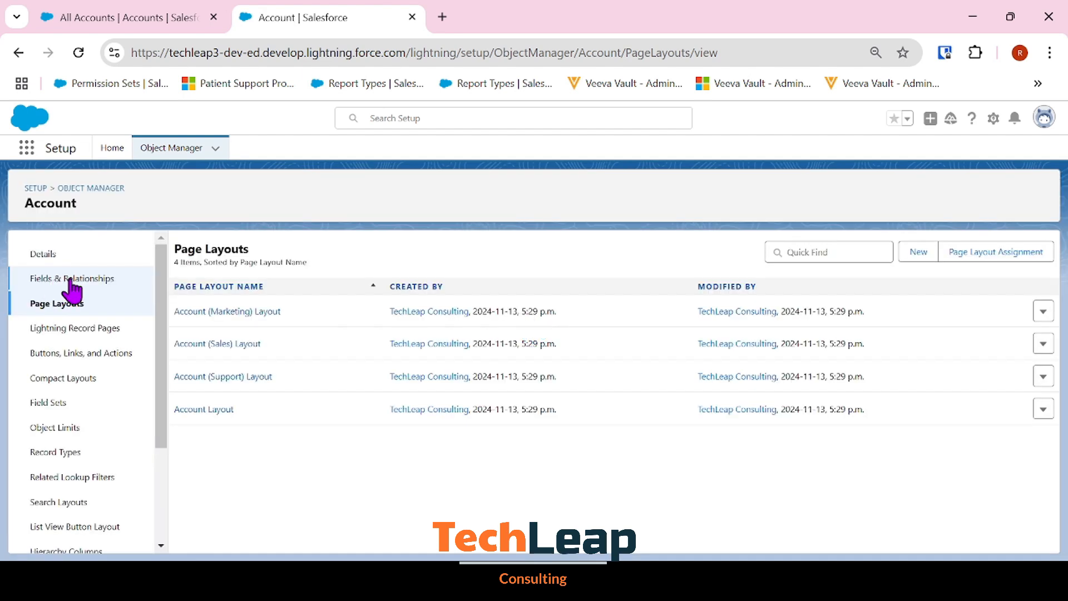
Create a page layout named Customer Account Layout as a copy of the existing Account Layout.
{"action": "left_click", "coordinate": [919, 258]}
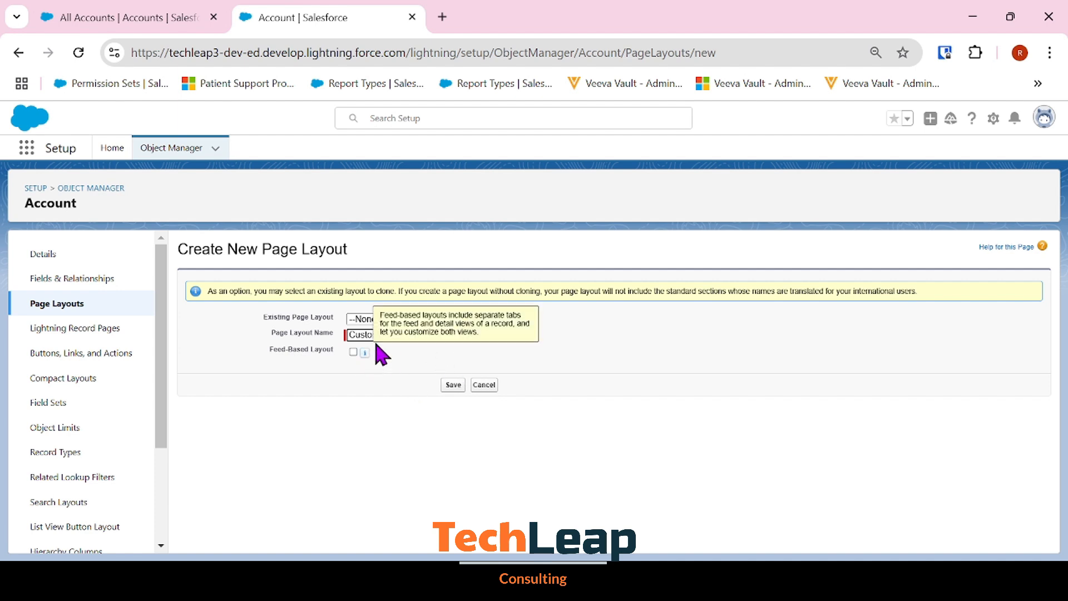
{"action": "left_click", "coordinate": [354, 319]}
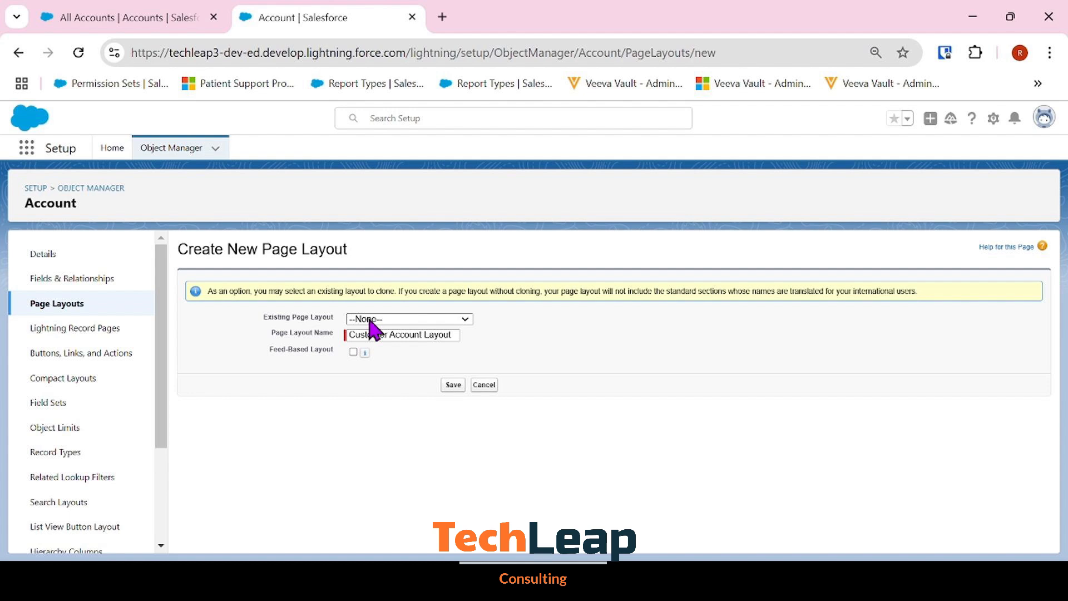
{"action": "key", "text": "Down"}
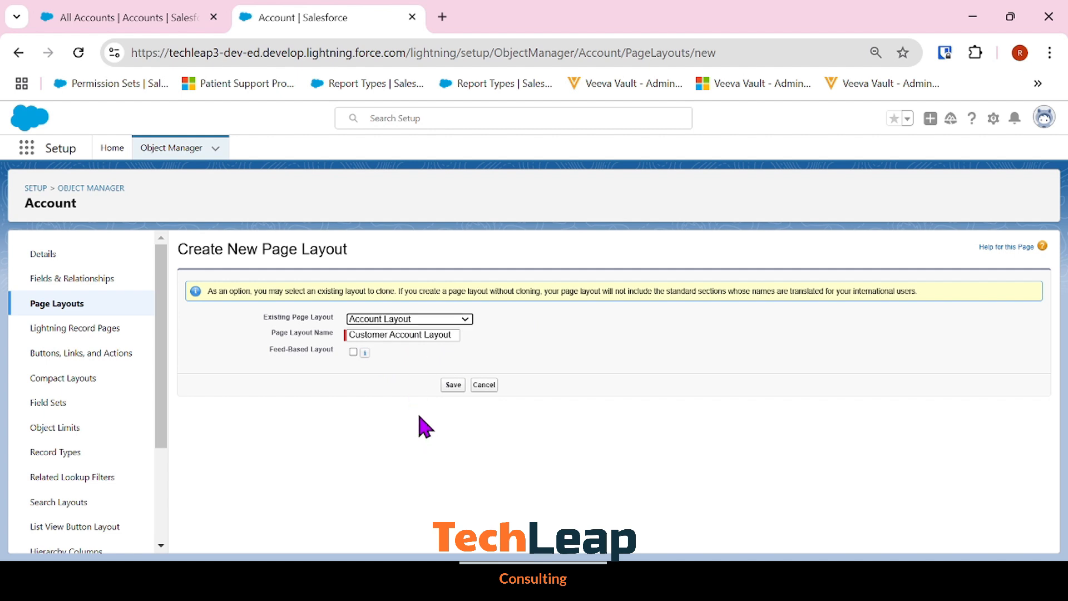
{"action": "left_click", "coordinate": [455, 387]}
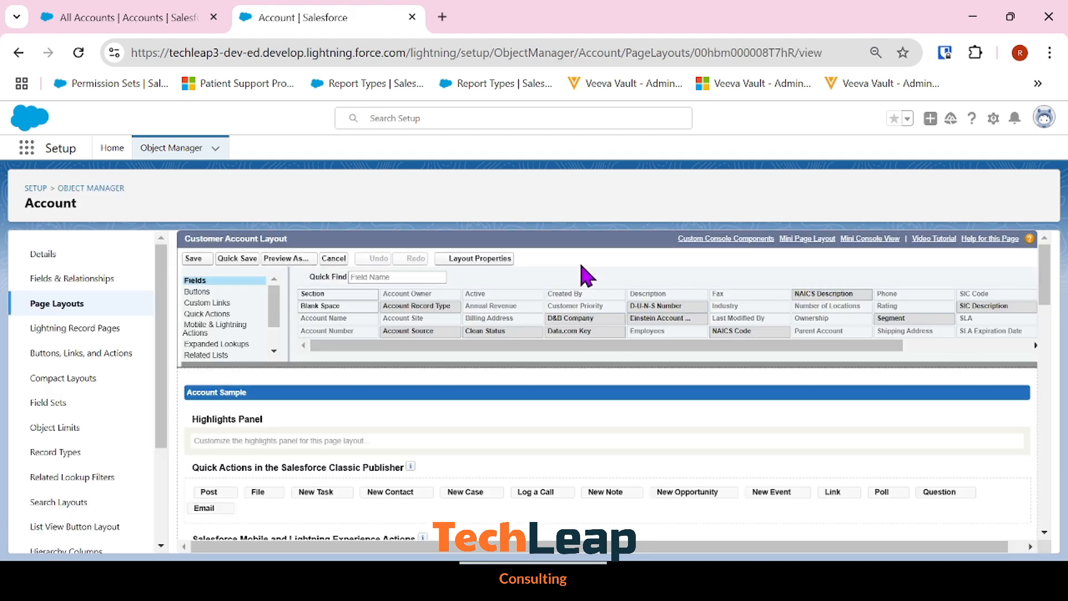
Remove the Shipping Address field from the Address Information section of the layout.
{"action": "scroll", "coordinate": [556, 310], "scroll_direction": "down", "scroll_amount": 2}
{"action": "scroll", "coordinate": [557, 310], "scroll_direction": "down", "scroll_amount": 5}
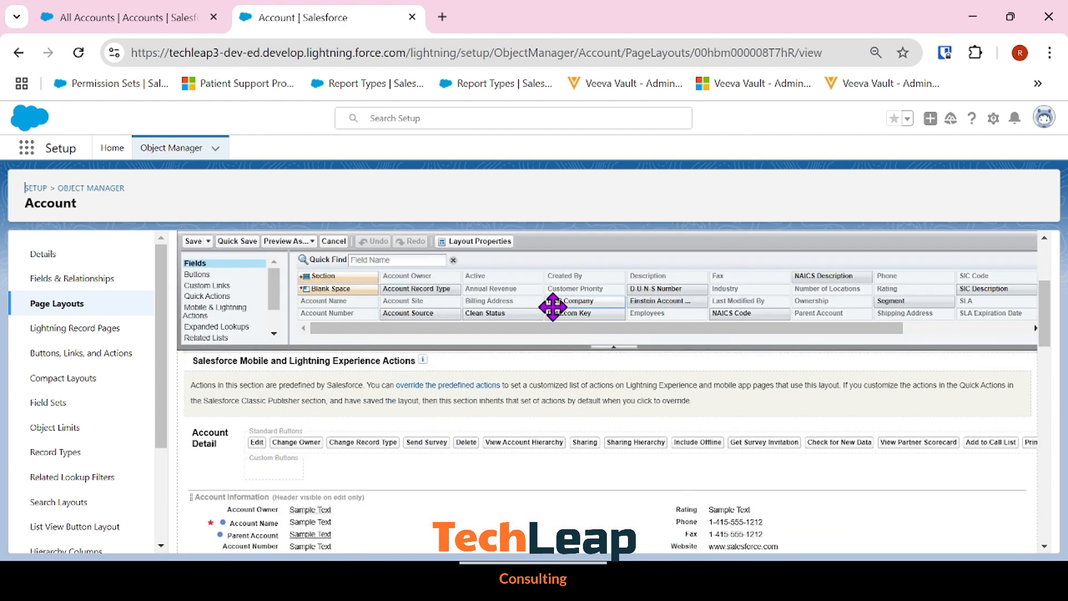
{"action": "scroll", "coordinate": [523, 388], "scroll_direction": "up", "scroll_amount": 2}
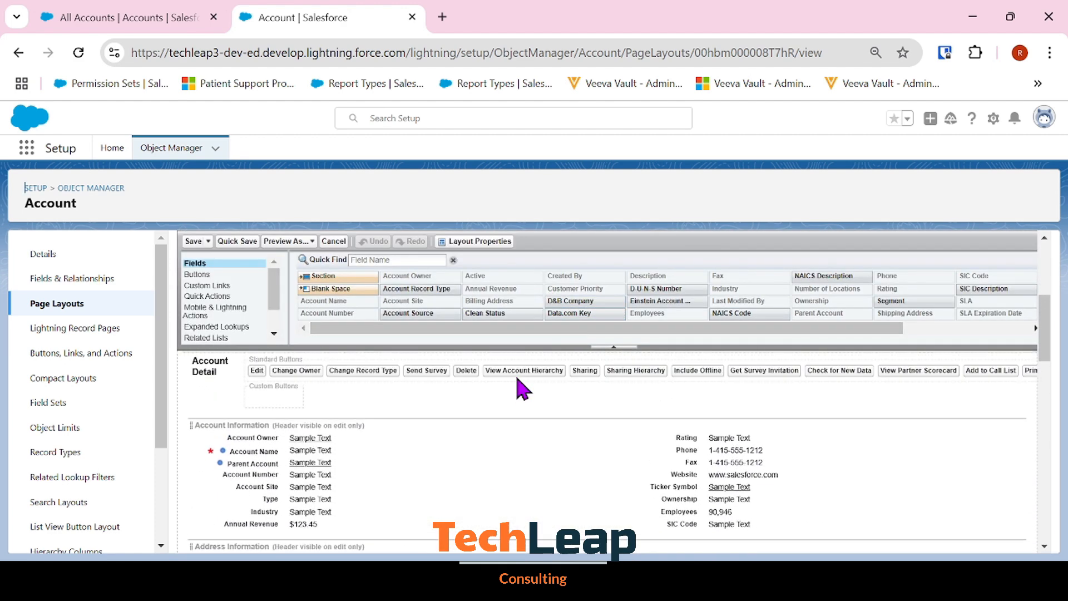
{"action": "scroll", "coordinate": [520, 389], "scroll_direction": "down", "scroll_amount": 2}
{"action": "left_click_drag", "start_coordinate": [718, 476], "coordinate": [645, 283]}
{"action": "scroll", "coordinate": [615, 425], "scroll_direction": "up", "scroll_amount": 2}
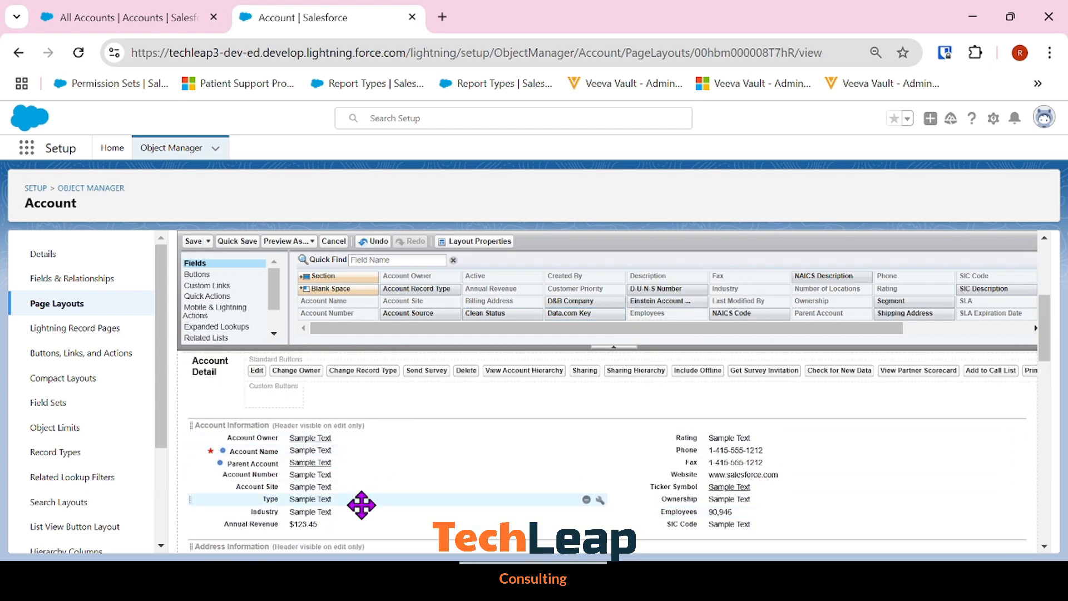
Remove Ticker Symbol, Ownership, Employees, SIC Code, Rating, Account Number, Industry and Annual Revenue from the Account Information section.
{"action": "left_click_drag", "start_coordinate": [643, 489], "coordinate": [592, 306]}
{"action": "left_click_drag", "start_coordinate": [663, 490], "coordinate": [575, 300]}
{"action": "left_click_drag", "start_coordinate": [651, 489], "coordinate": [601, 290]}
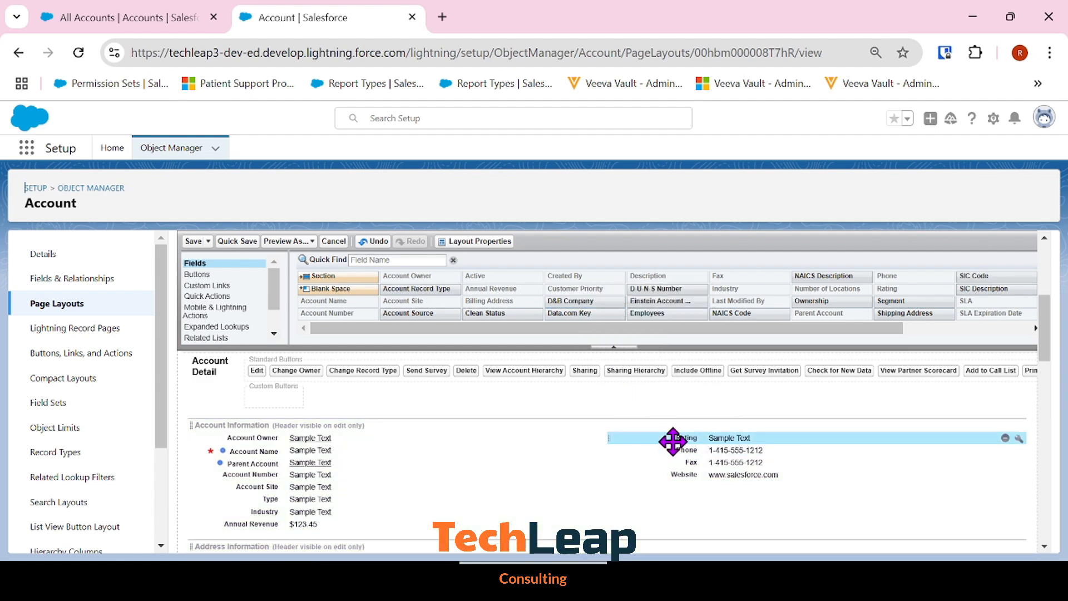
{"action": "left_click_drag", "start_coordinate": [674, 438], "coordinate": [591, 305]}
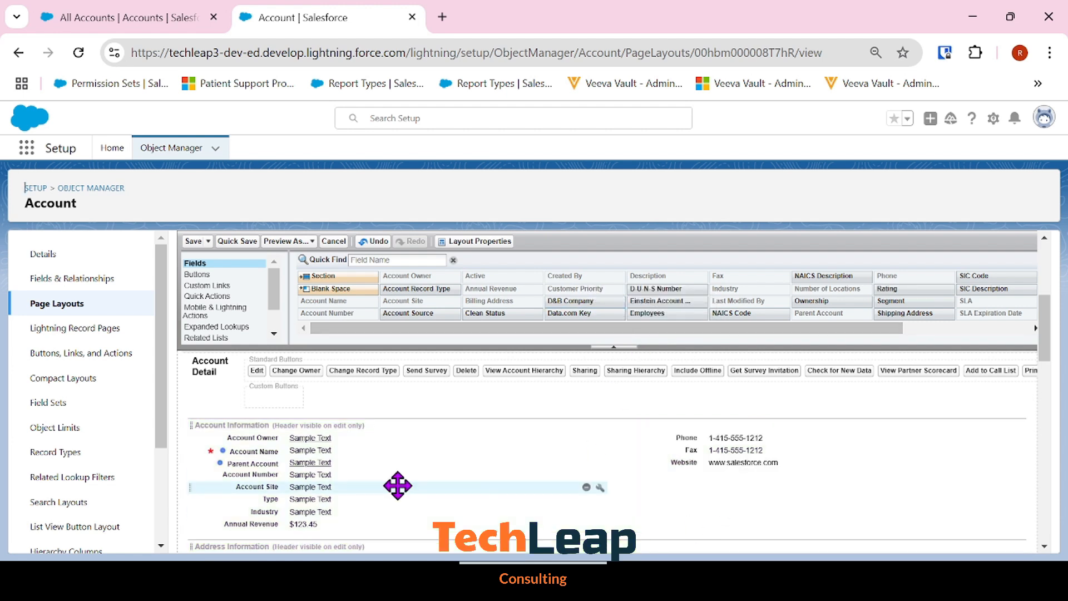
{"action": "left_click_drag", "start_coordinate": [349, 477], "coordinate": [404, 322]}
{"action": "left_click_drag", "start_coordinate": [382, 497], "coordinate": [453, 310]}
Delete the whole Additional Information section from the layout and confirm the deletion.
{"action": "scroll", "coordinate": [450, 425], "scroll_direction": "down", "scroll_amount": 3}
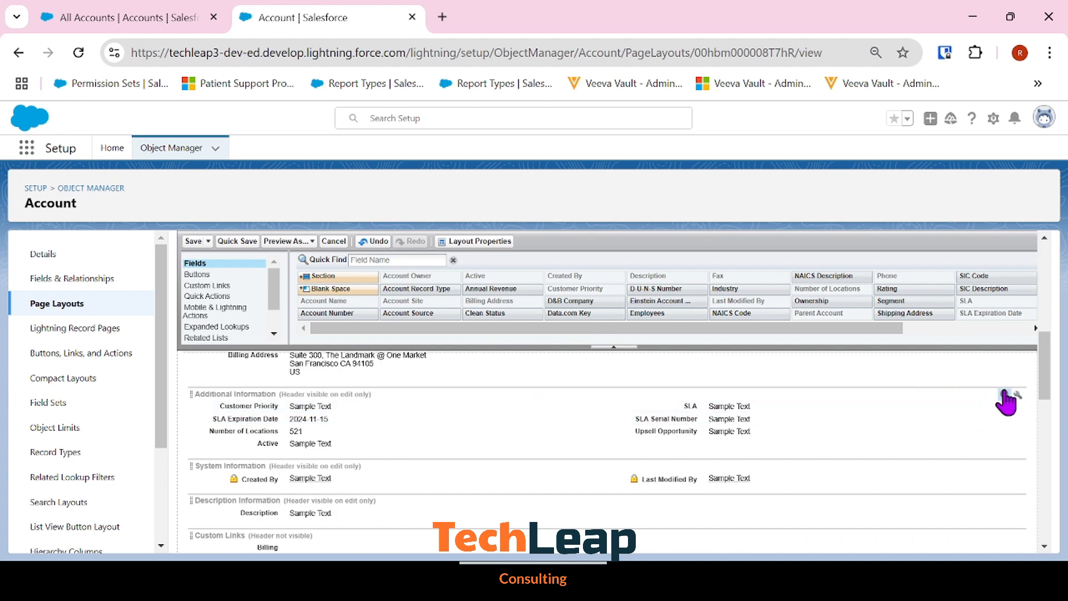
{"action": "left_click", "coordinate": [1005, 393]}
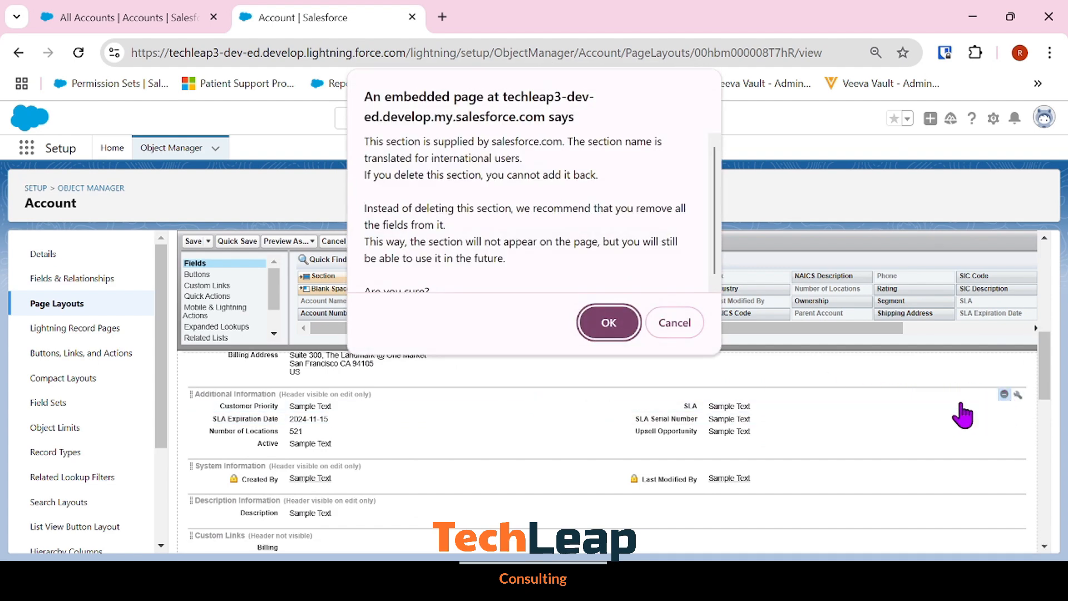
{"action": "left_click", "coordinate": [618, 323]}
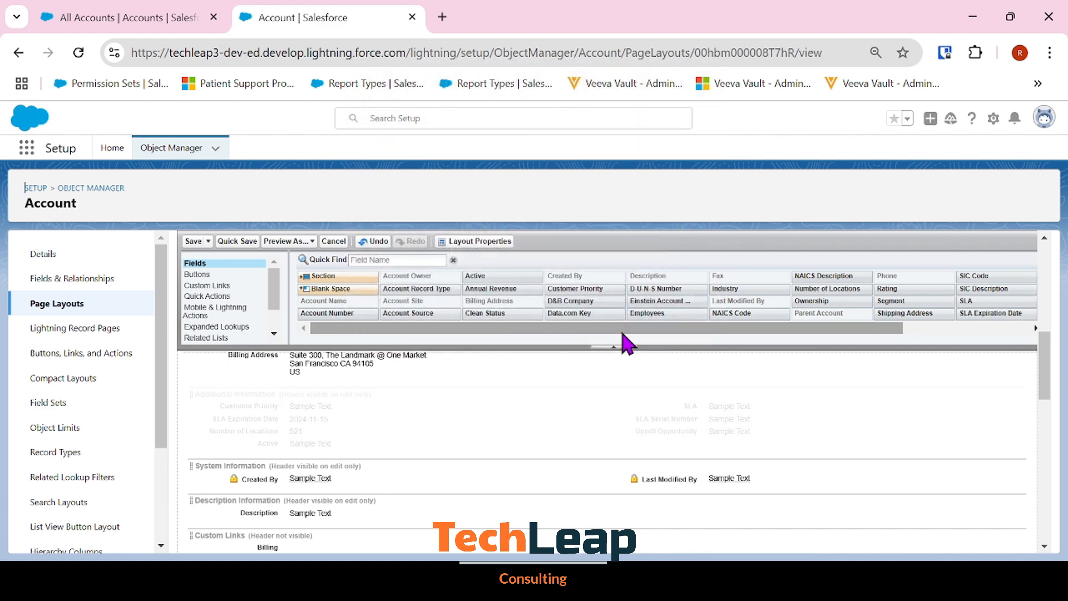
Check the remaining sections and related lists, and save the Customer Account Layout.
{"action": "scroll", "coordinate": [615, 492], "scroll_direction": "down", "scroll_amount": 5}
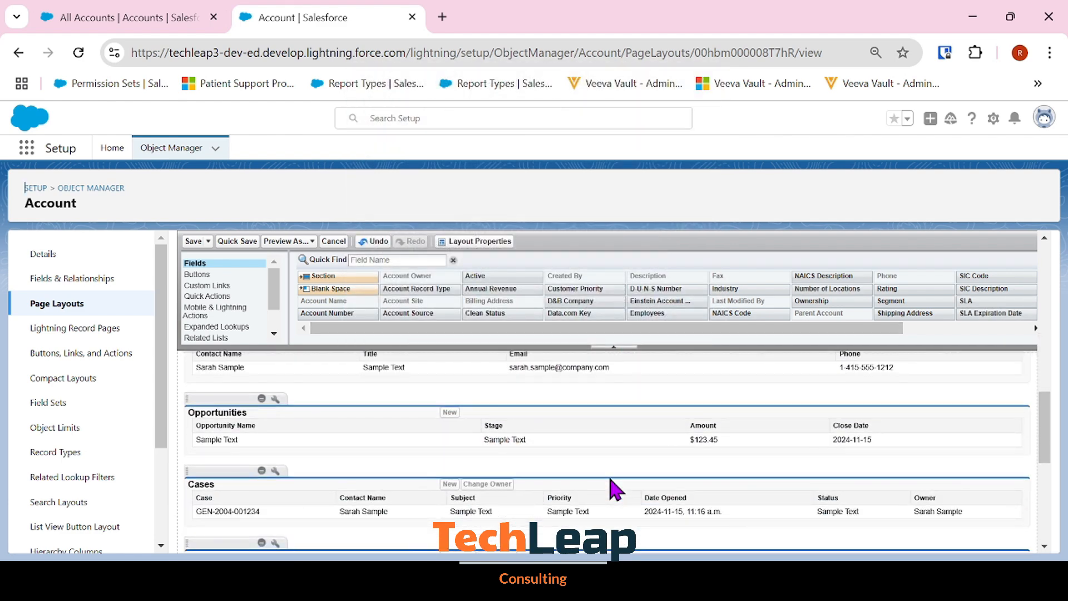
{"action": "scroll", "coordinate": [614, 492], "scroll_direction": "down", "scroll_amount": 5}
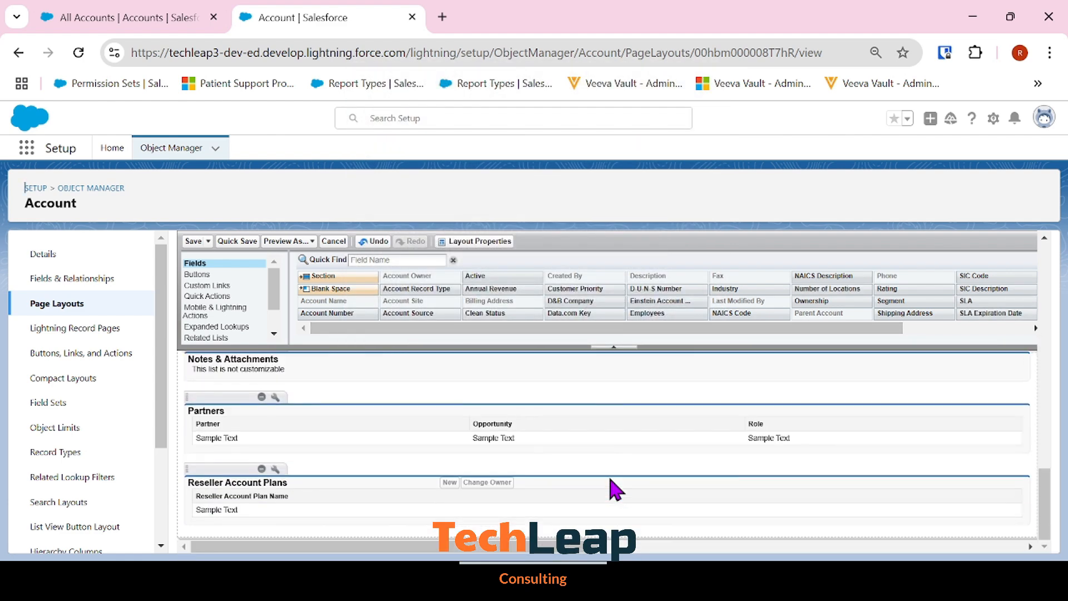
{"action": "scroll", "coordinate": [354, 459], "scroll_direction": "up", "scroll_amount": 10}
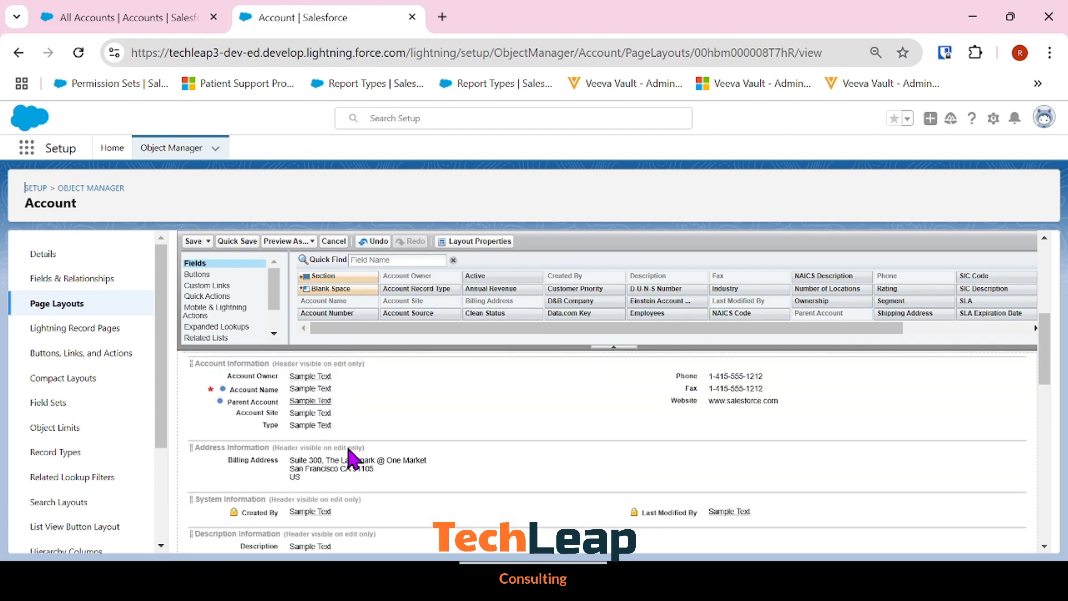
{"action": "scroll", "coordinate": [353, 459], "scroll_direction": "up", "scroll_amount": 5}
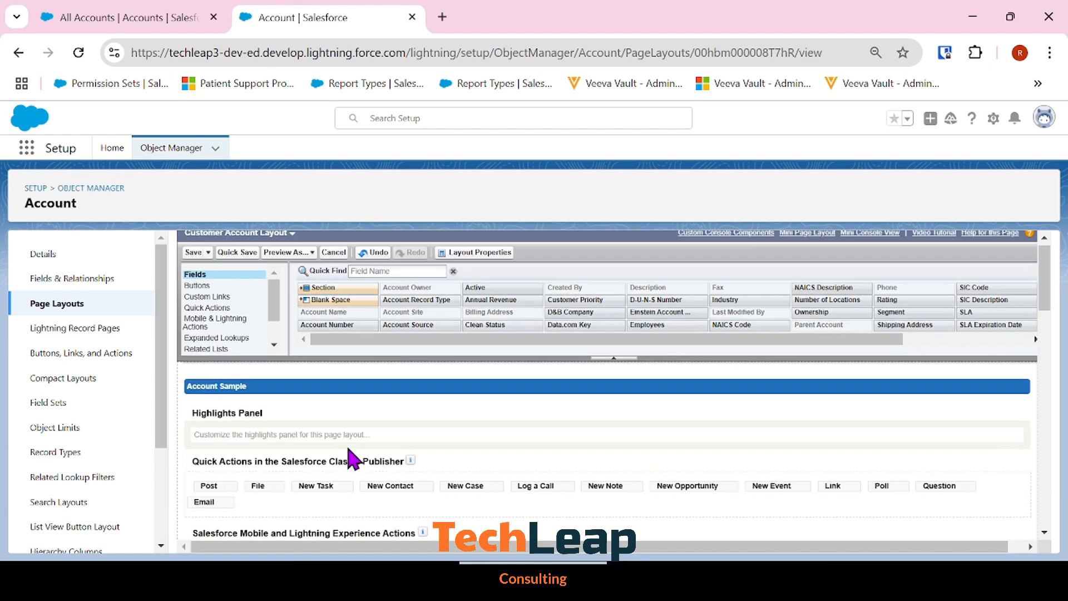
{"action": "left_click", "coordinate": [237, 258]}
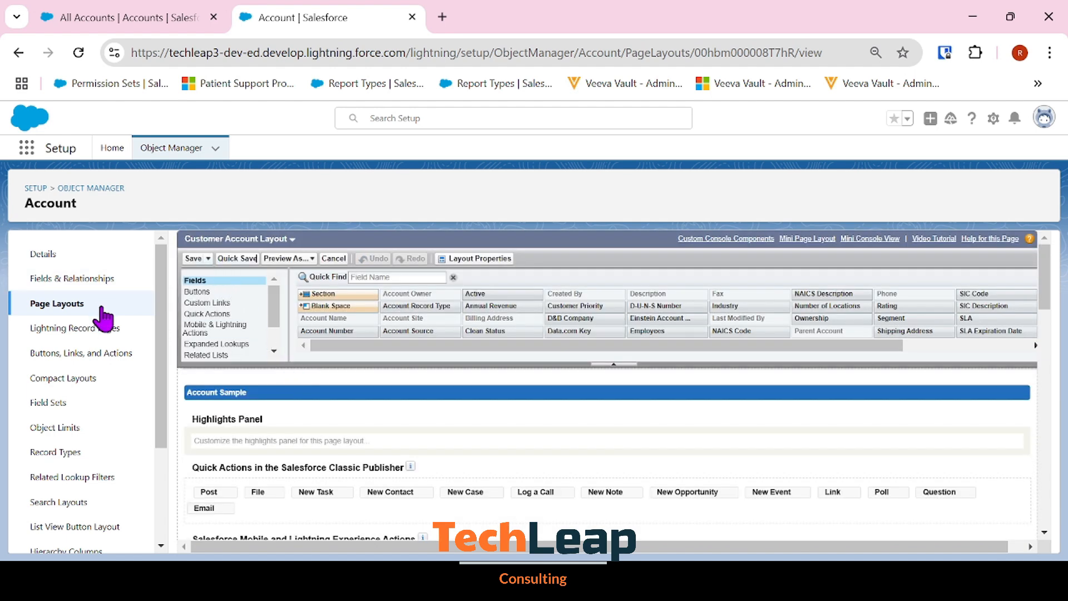
{"action": "left_click", "coordinate": [194, 259]}
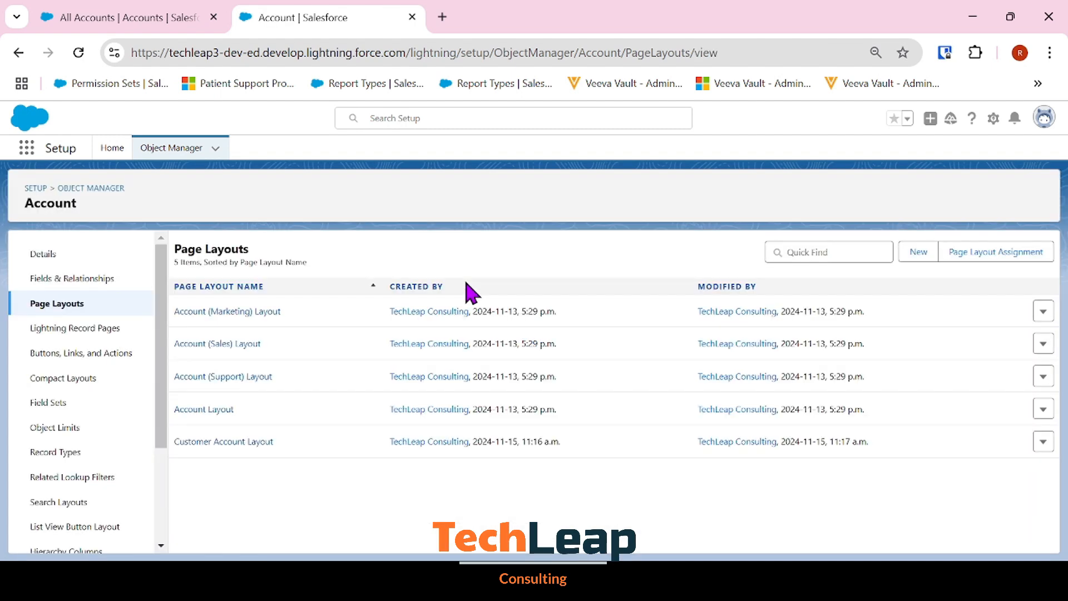
Open the Account page layout assignments and review which layout each profile uses for the Customer record type.
{"action": "left_click", "coordinate": [956, 257]}
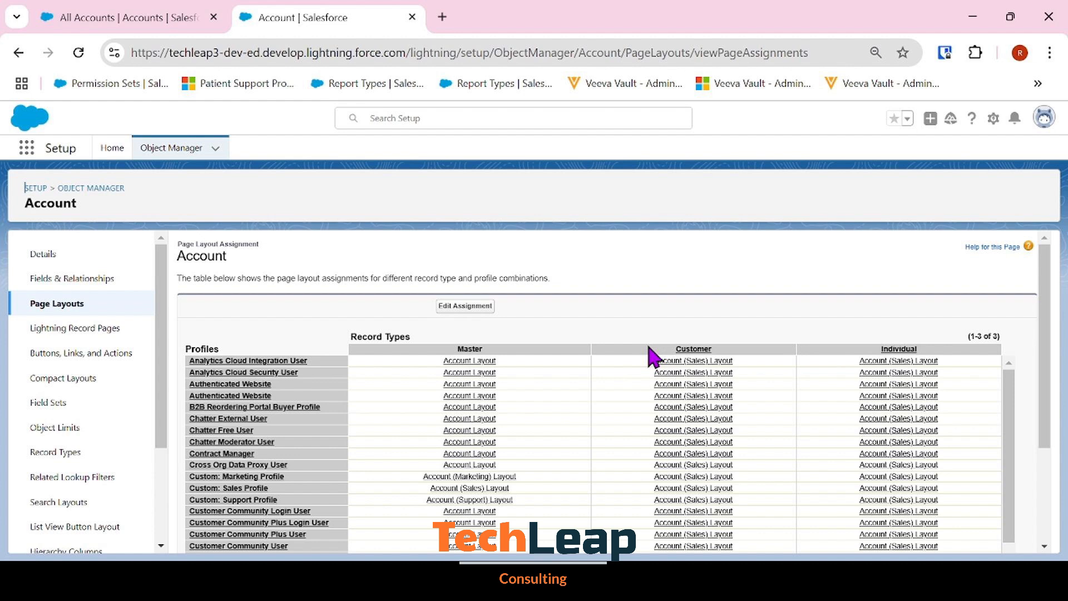
{"action": "left_click_drag", "start_coordinate": [650, 361], "coordinate": [652, 420]}
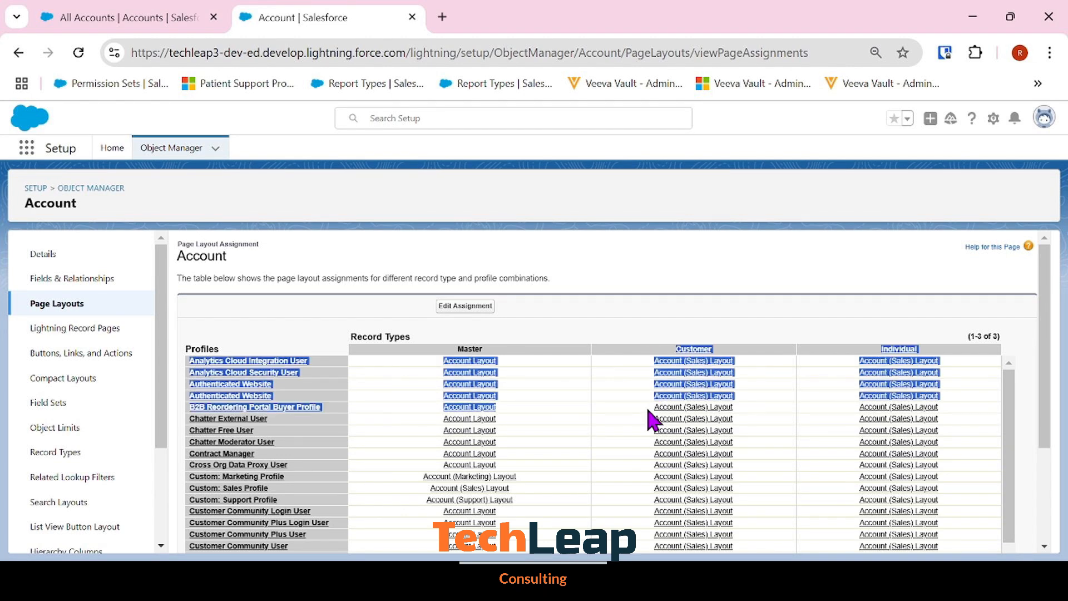
{"action": "left_click_drag", "start_coordinate": [773, 399], "coordinate": [749, 455]}
{"action": "left_click", "coordinate": [645, 357]}
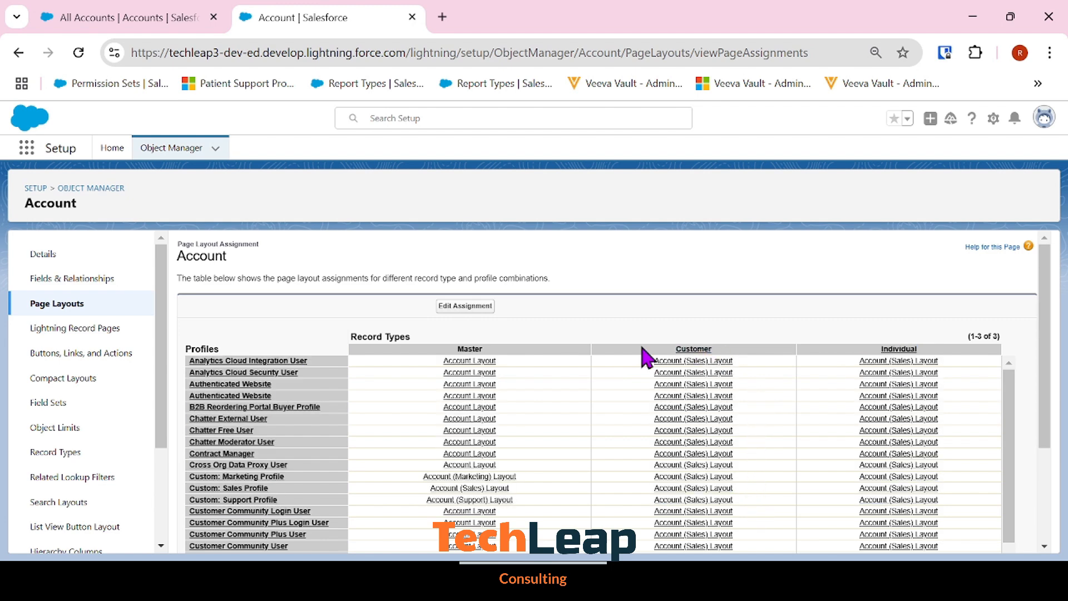
Edit the assignments and set the Customer record type to Customer Account Layout for all profiles.
{"action": "left_click", "coordinate": [477, 309]}
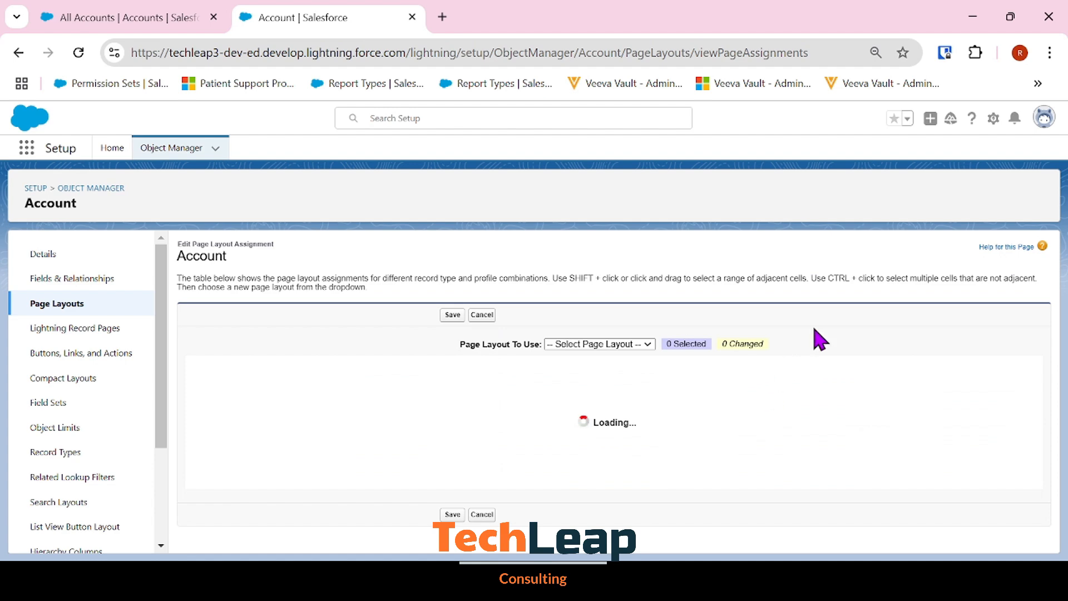
{"action": "scroll", "coordinate": [818, 348], "scroll_direction": "down", "scroll_amount": 2}
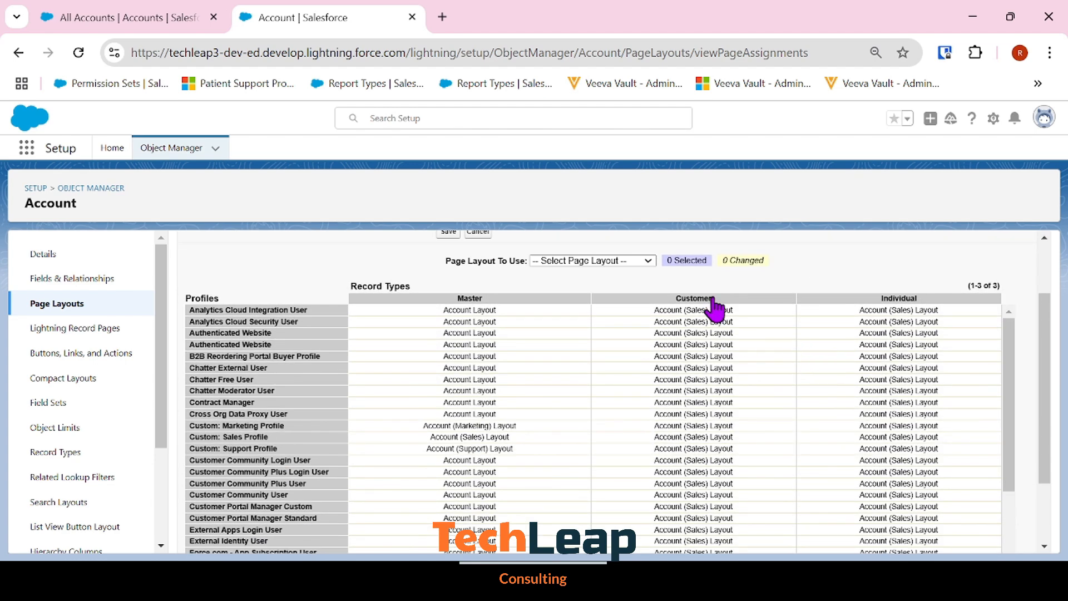
{"action": "left_click", "coordinate": [712, 299]}
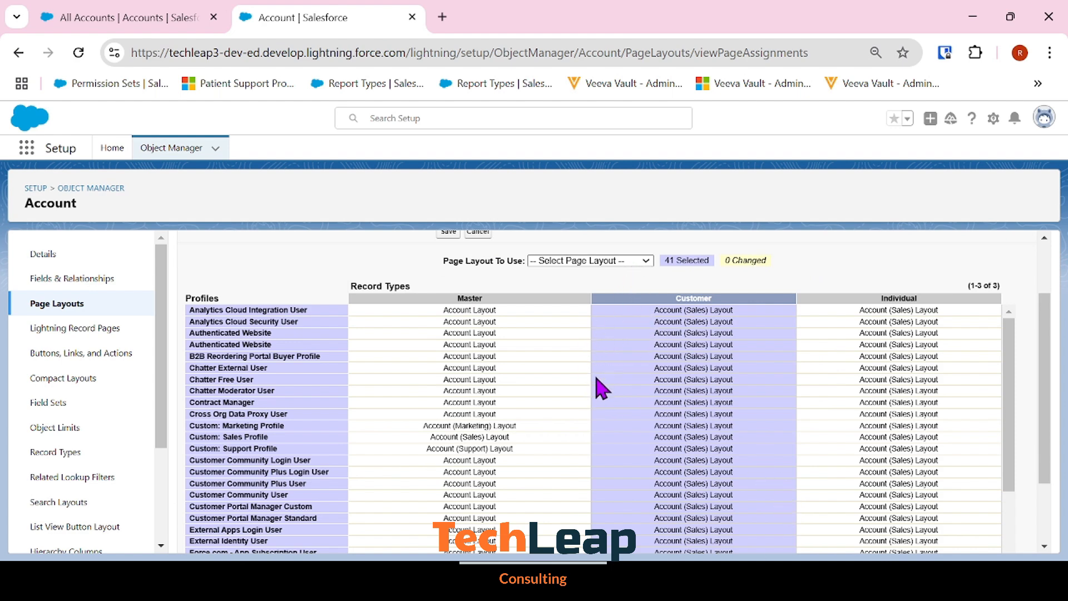
{"action": "left_click", "coordinate": [596, 378]}
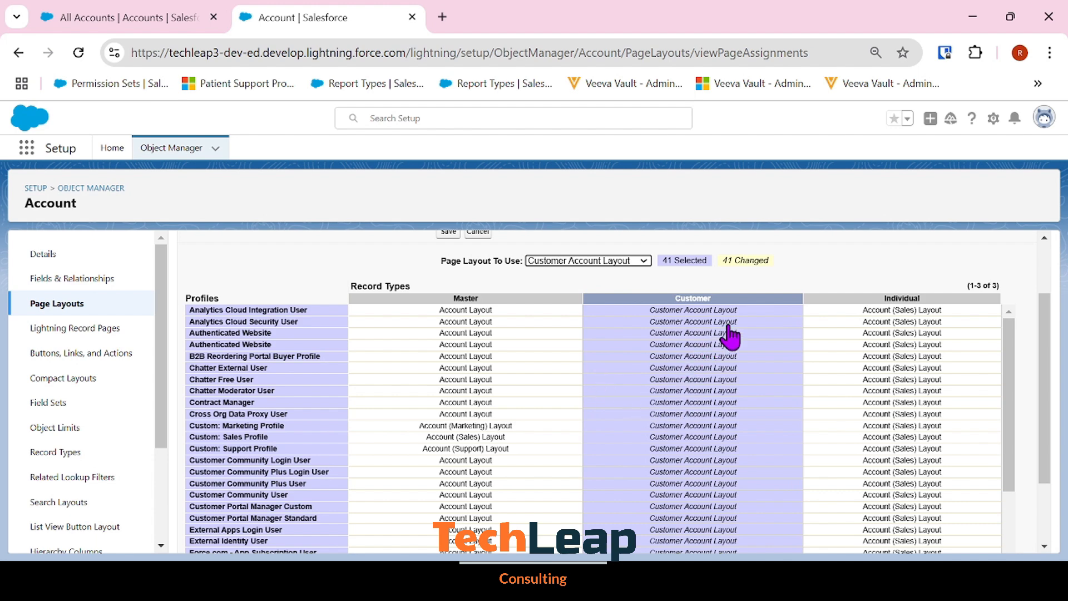
Check the Customer column down to the last profile, save the assignments, and reopen the page layout assignment table.
{"action": "scroll", "coordinate": [724, 356], "scroll_direction": "down", "scroll_amount": 10}
{"action": "scroll", "coordinate": [723, 359], "scroll_direction": "down", "scroll_amount": 1}
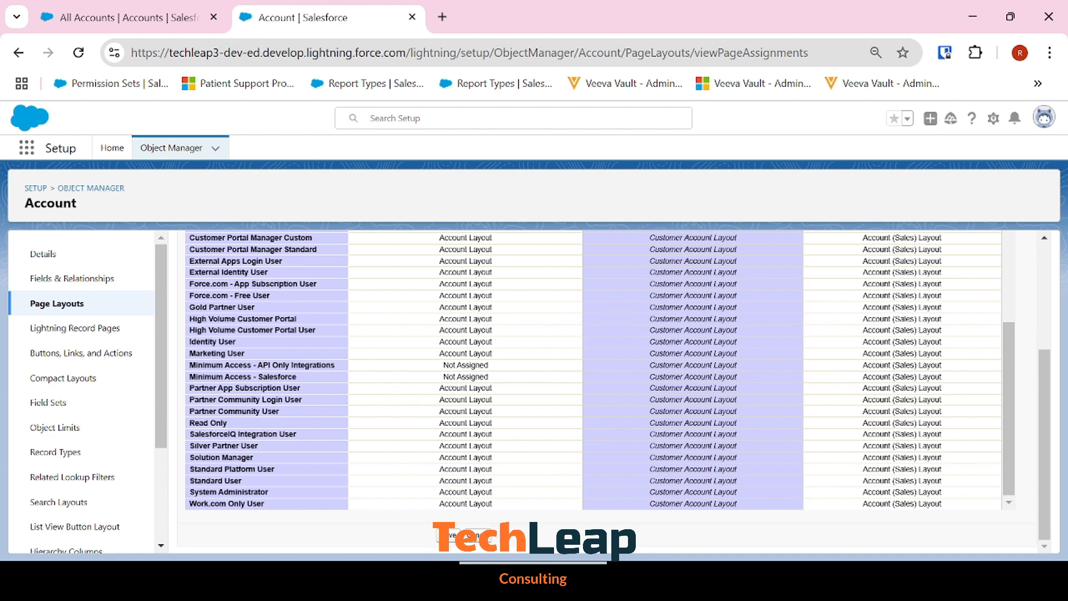
{"action": "scroll", "coordinate": [640, 478], "scroll_direction": "up", "scroll_amount": 6}
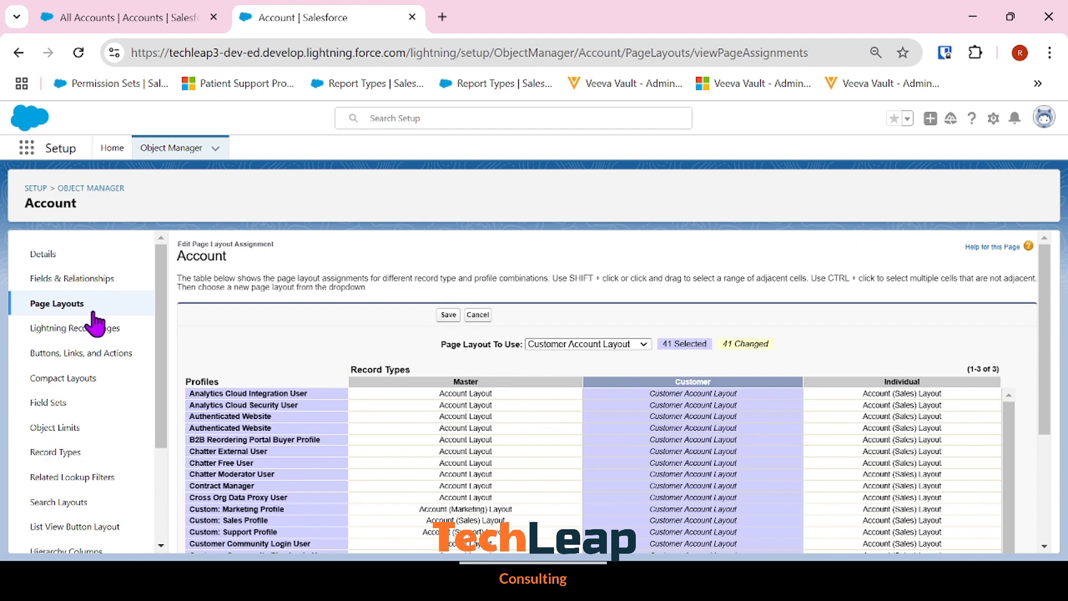
{"action": "left_click", "coordinate": [114, 308]}
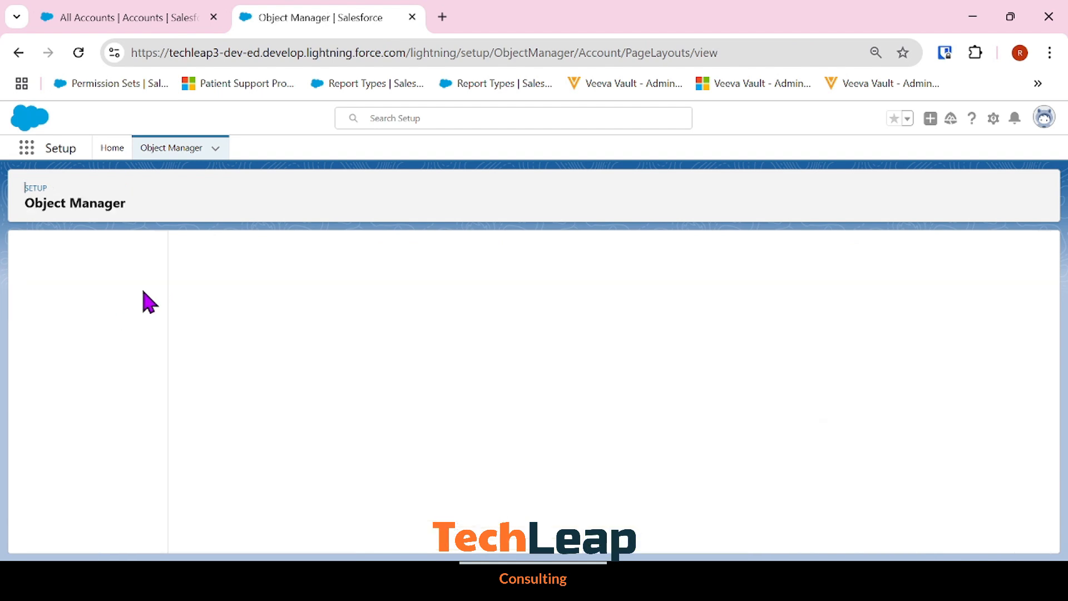
{"action": "left_click", "coordinate": [1021, 251]}
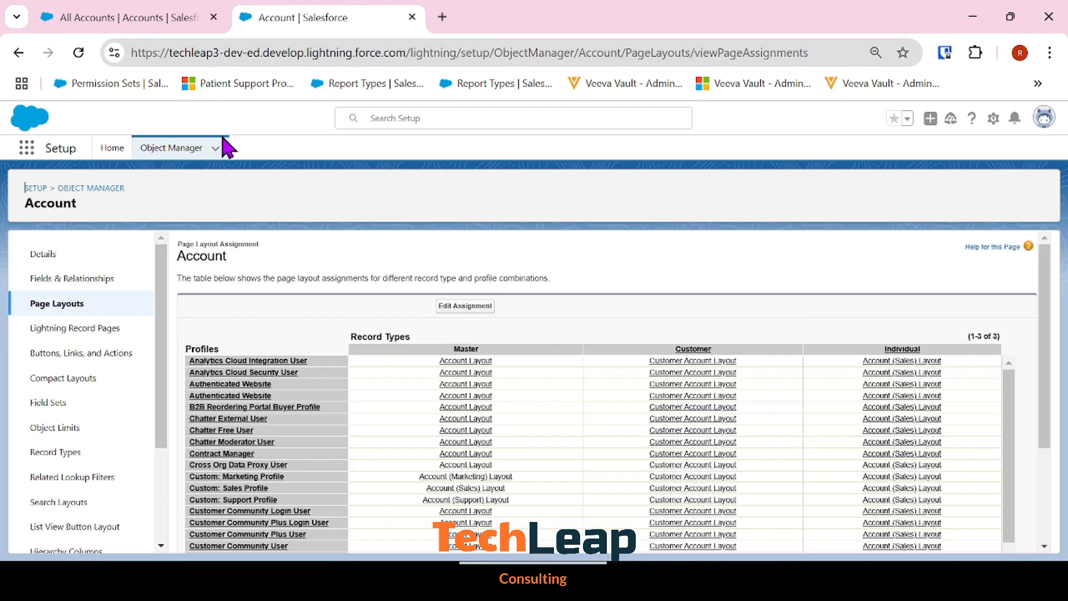
Reload the All Accounts list in the Sales app and start a new account with the Customer record type.
{"action": "left_click", "coordinate": [181, 12]}
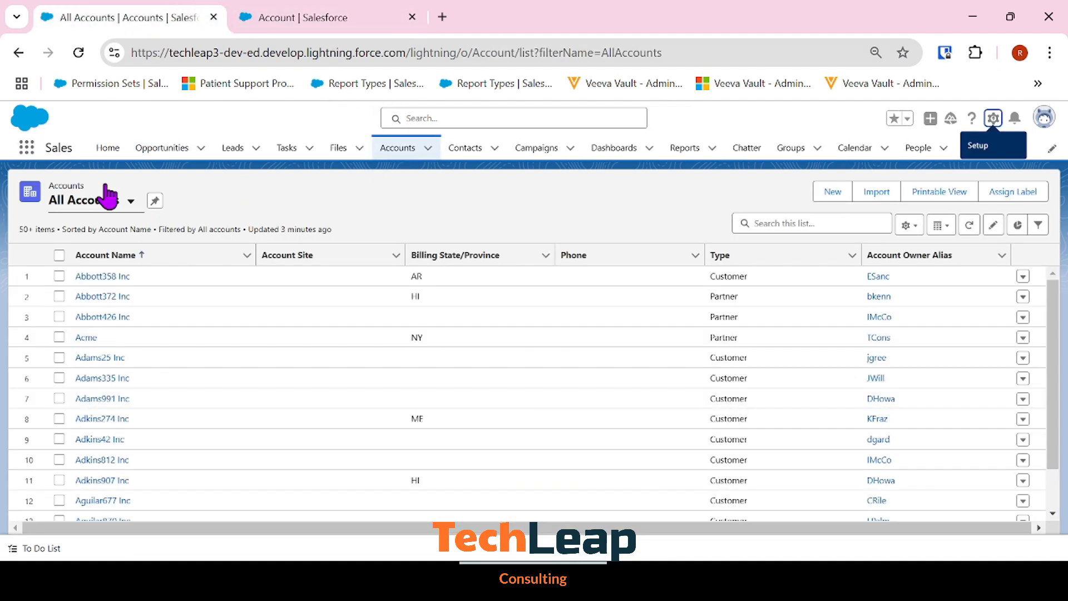
{"action": "left_click", "coordinate": [78, 53]}
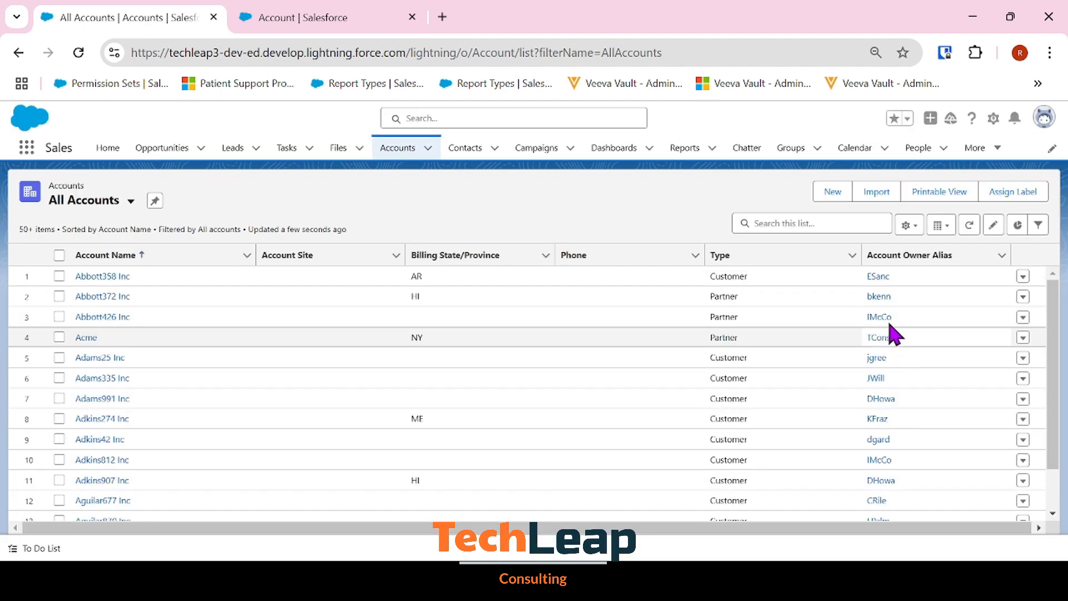
{"action": "left_click", "coordinate": [832, 193]}
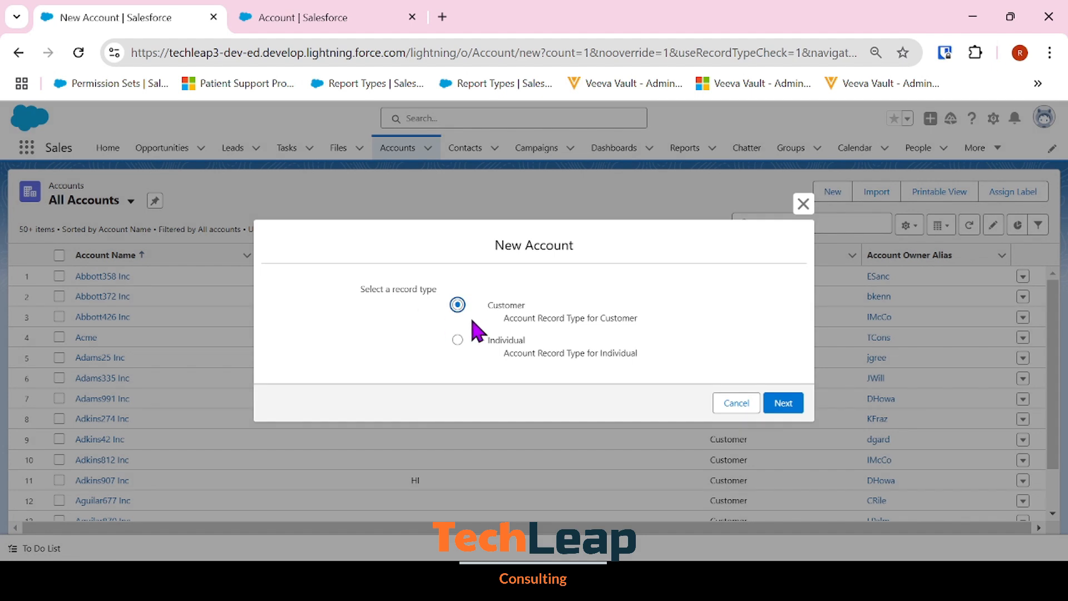
{"action": "left_click", "coordinate": [783, 403]}
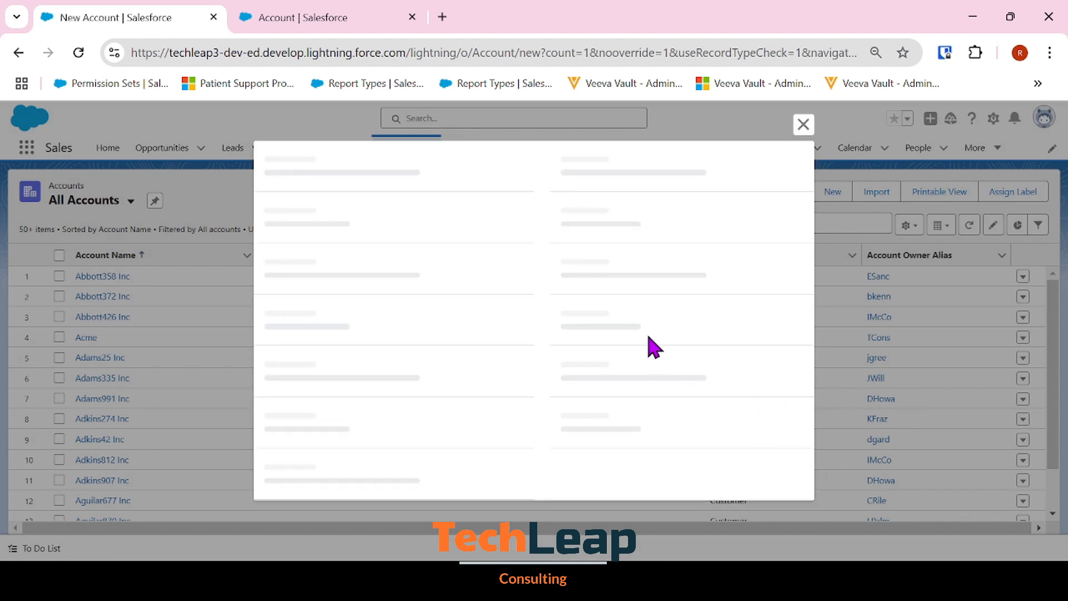
Examine the fields and sections of the new Customer account form, from Account Information through Address Information to Description Information.
{"action": "left_click_drag", "start_coordinate": [297, 279], "coordinate": [374, 280]}
{"action": "left_click_drag", "start_coordinate": [279, 324], "coordinate": [370, 323]}
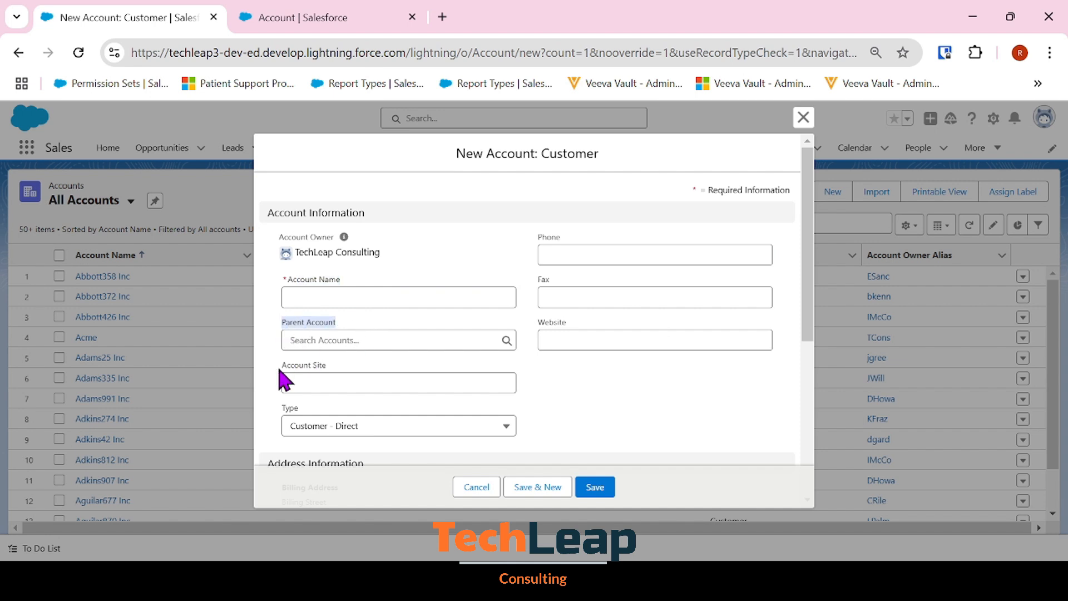
{"action": "left_click_drag", "start_coordinate": [278, 368], "coordinate": [333, 374]}
{"action": "left_click_drag", "start_coordinate": [278, 409], "coordinate": [304, 412]}
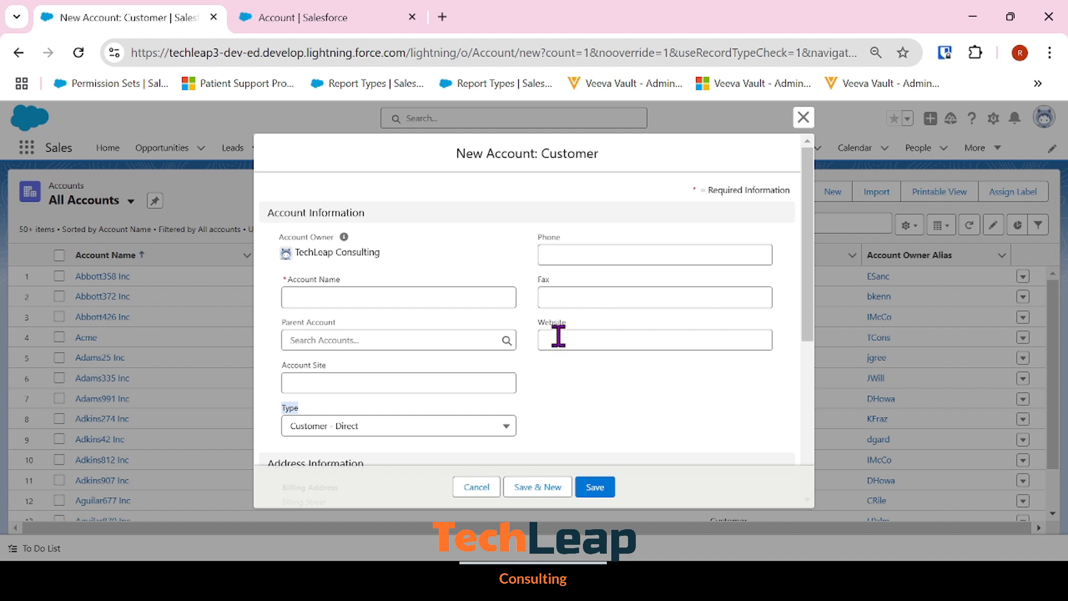
{"action": "scroll", "coordinate": [558, 341], "scroll_direction": "down", "scroll_amount": 3}
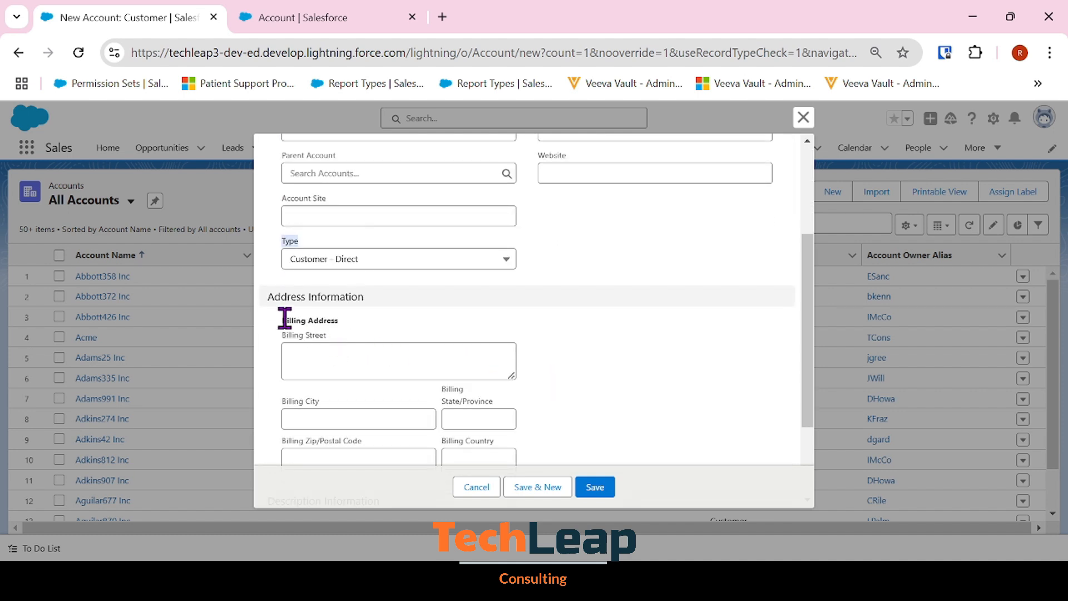
{"action": "left_click_drag", "start_coordinate": [284, 318], "coordinate": [394, 336]}
{"action": "left_click", "coordinate": [596, 353]}
{"action": "scroll", "coordinate": [587, 356], "scroll_direction": "down", "scroll_amount": 1}
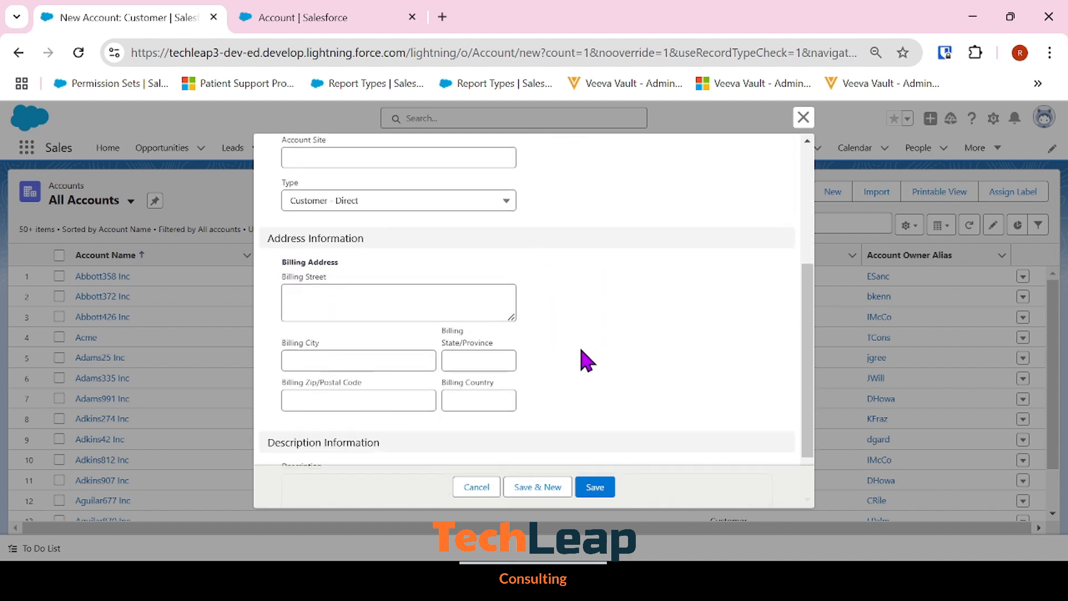
{"action": "scroll", "coordinate": [587, 361], "scroll_direction": "down", "scroll_amount": 1}
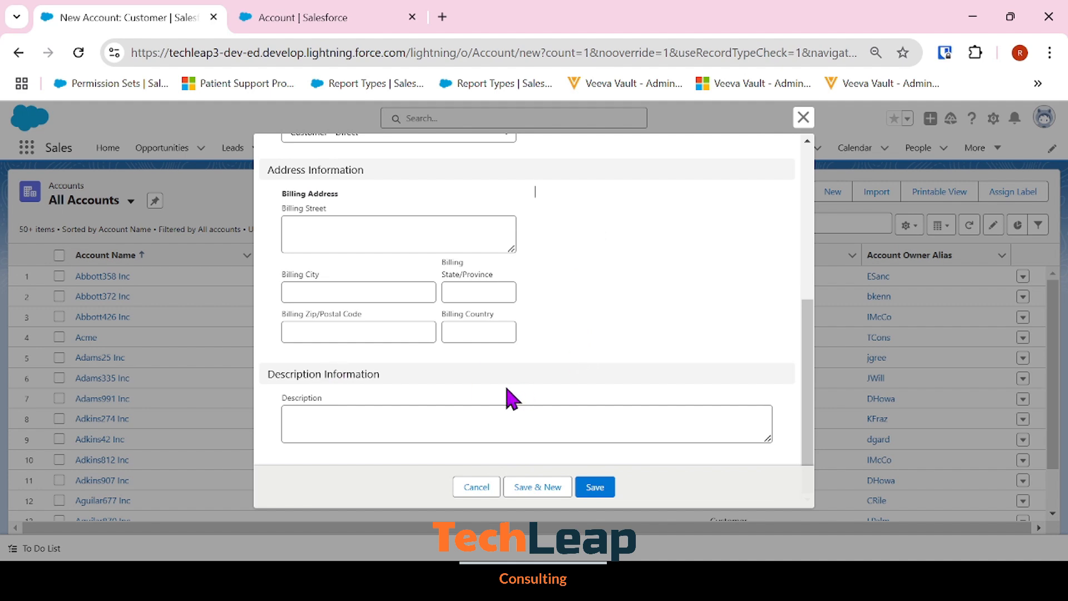
{"action": "scroll", "coordinate": [503, 386], "scroll_direction": "up", "scroll_amount": 5}
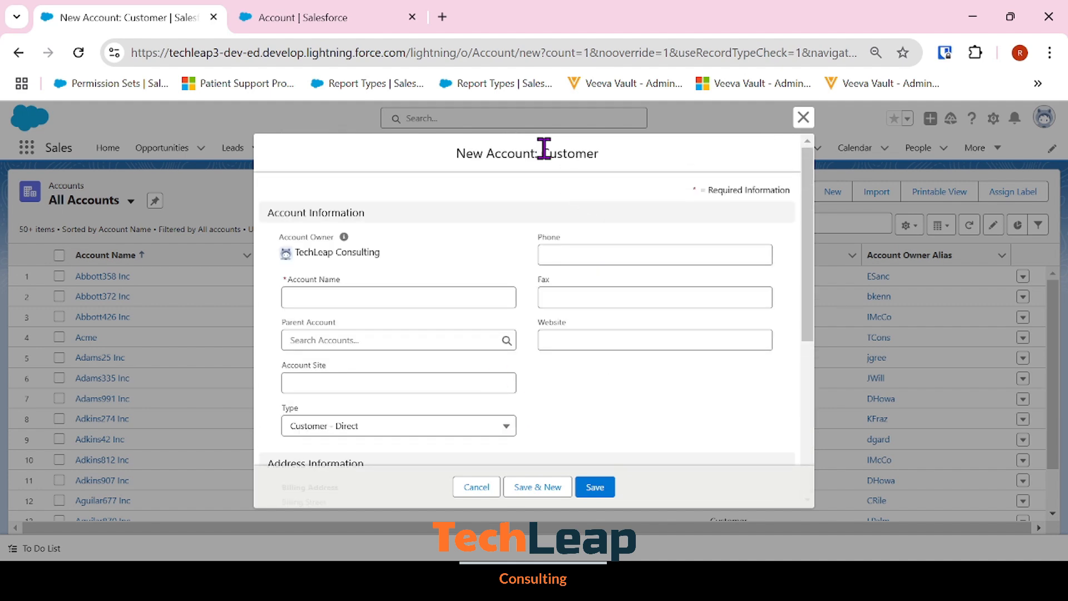
Enter Customer EFG as the account name and save the new account.
{"action": "left_click", "coordinate": [306, 296]}
{"action": "type", "text": "Customer EFG"}
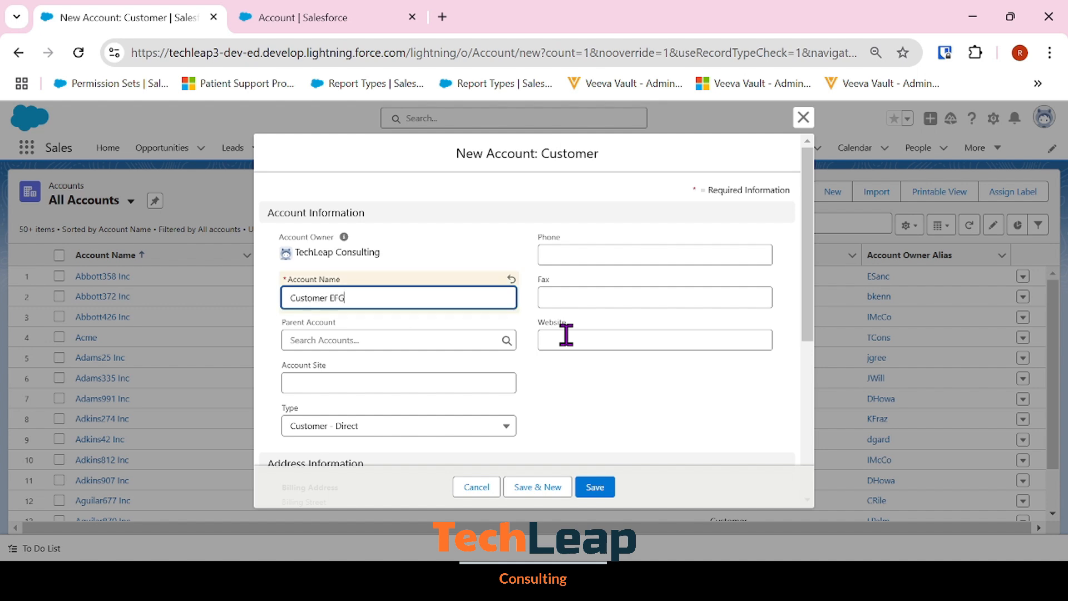
{"action": "key", "text": "Tab"}
{"action": "scroll", "coordinate": [543, 331], "scroll_direction": "down", "scroll_amount": 5}
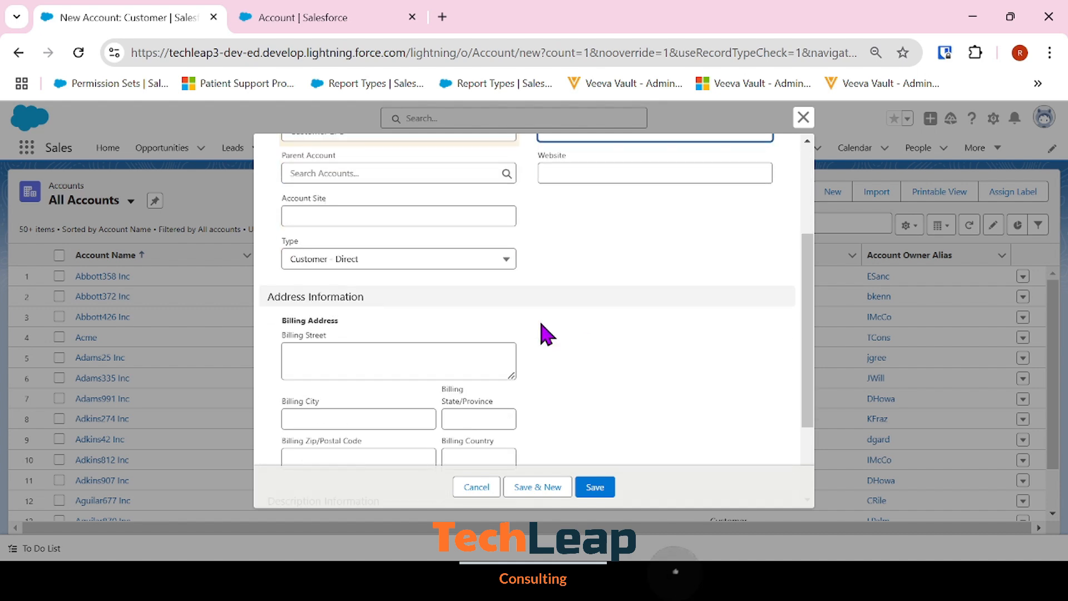
{"action": "left_click", "coordinate": [595, 488]}
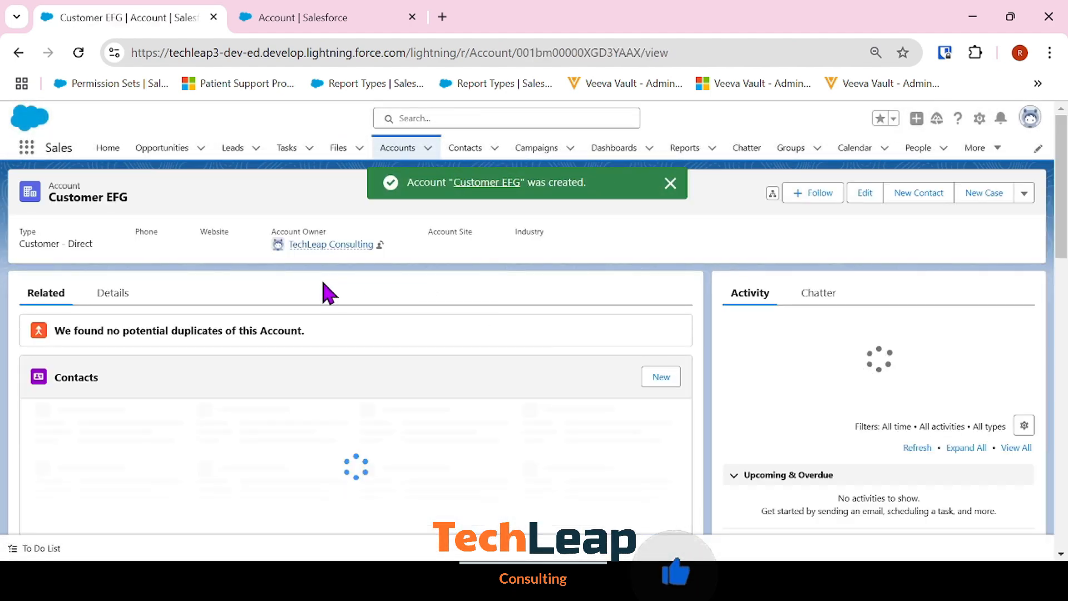
Review the detail fields of the Customer EFG account record.
{"action": "left_click", "coordinate": [105, 294]}
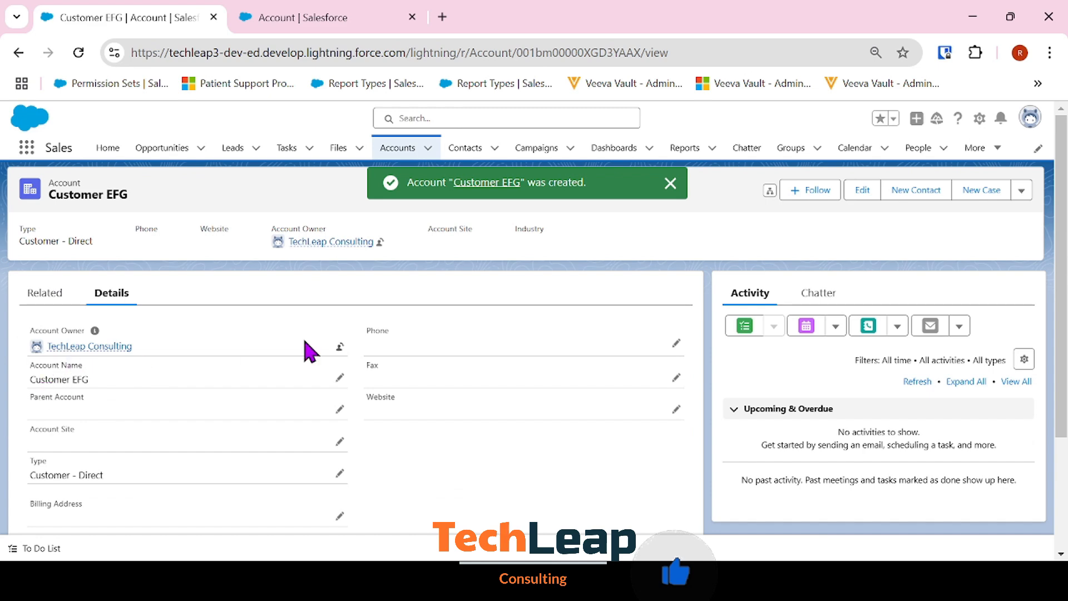
{"action": "scroll", "coordinate": [91, 327], "scroll_direction": "down", "scroll_amount": 3}
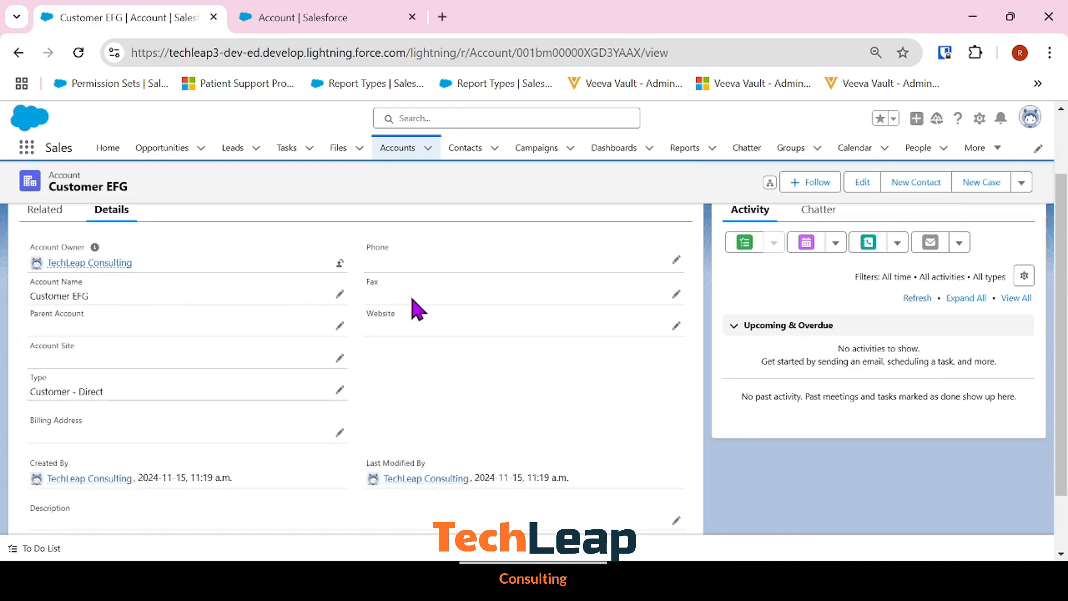
{"action": "scroll", "coordinate": [282, 389], "scroll_direction": "down", "scroll_amount": 2}
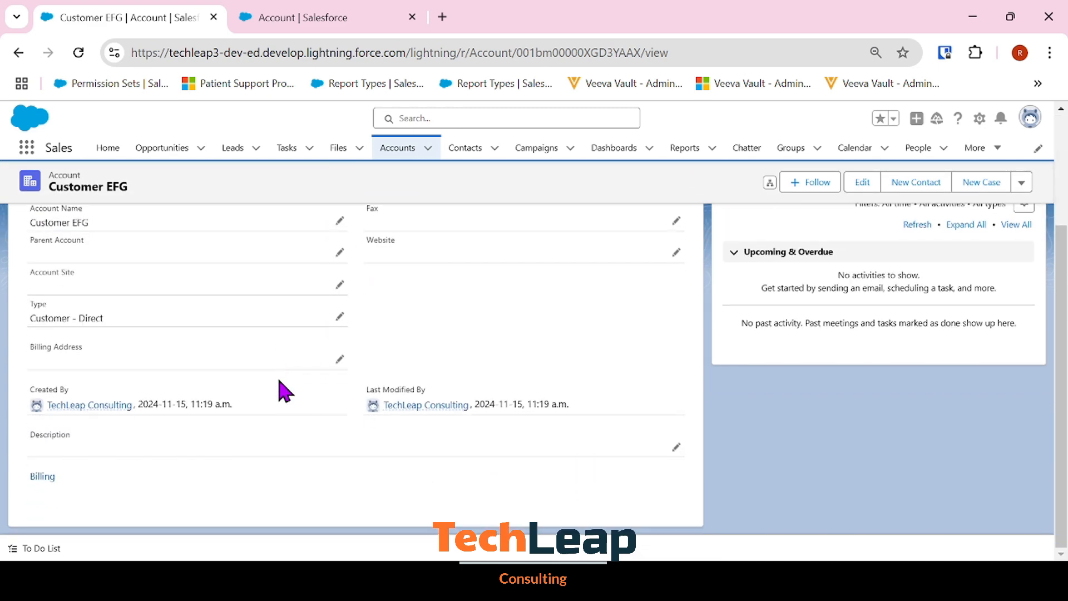
{"action": "scroll", "coordinate": [282, 392], "scroll_direction": "up", "scroll_amount": 5}
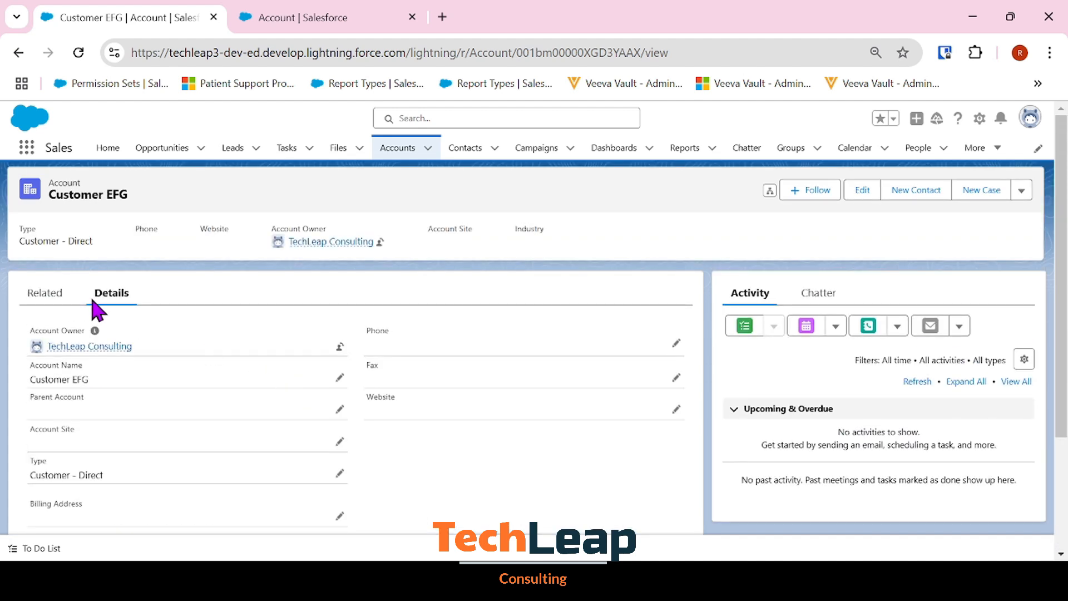
Return to the accounts and show the Customers list view.
{"action": "left_click", "coordinate": [404, 162]}
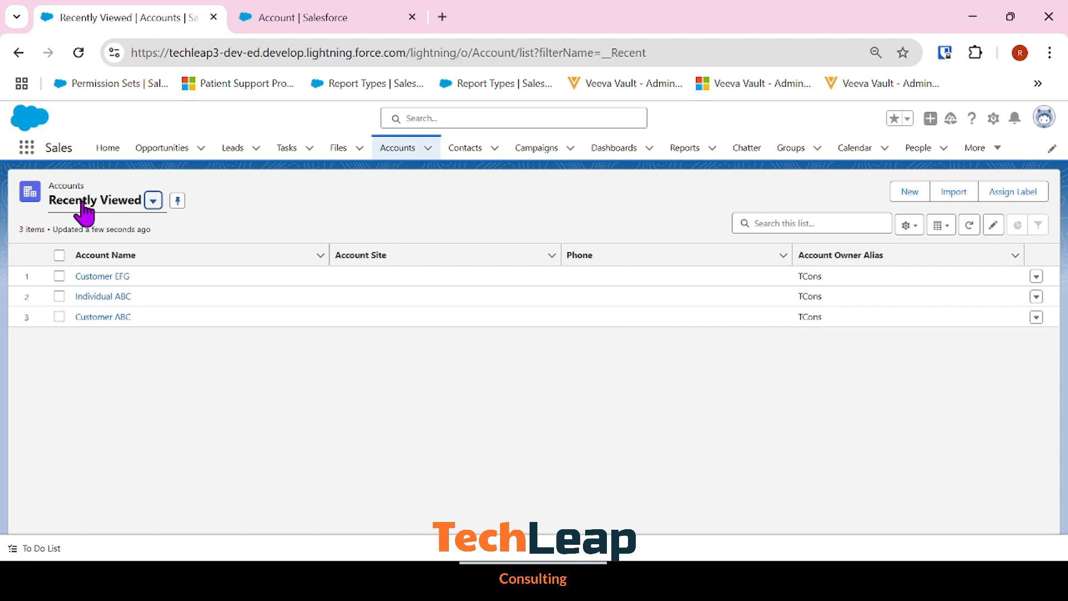
{"action": "left_click", "coordinate": [83, 206]}
{"action": "left_click", "coordinate": [131, 275]}
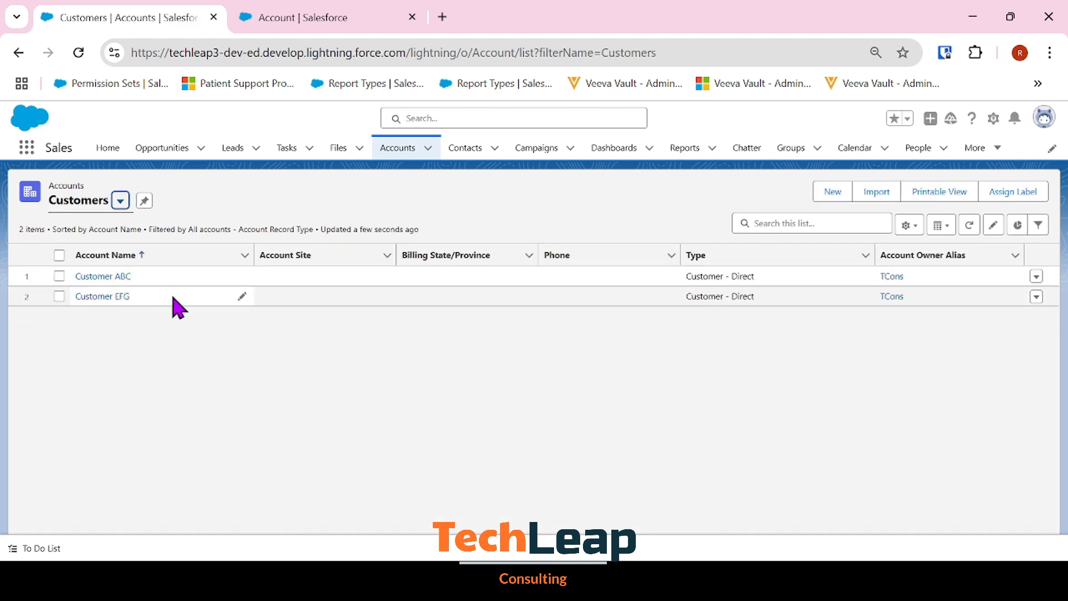
Start a new account with the Individual record type and examine the fields and sections on its form.
{"action": "left_click", "coordinate": [824, 195]}
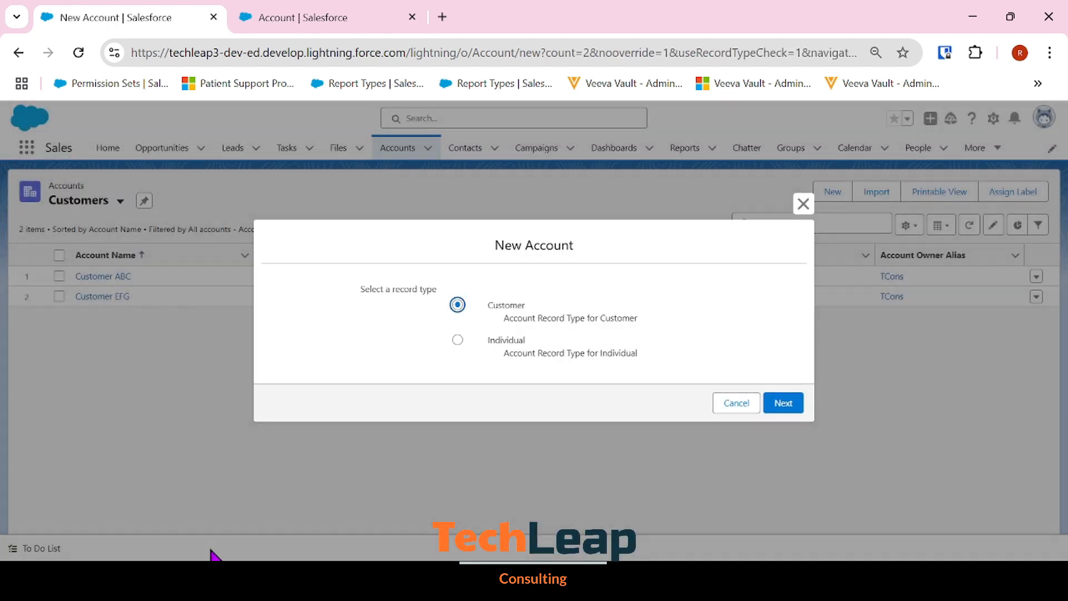
{"action": "left_click", "coordinate": [502, 341]}
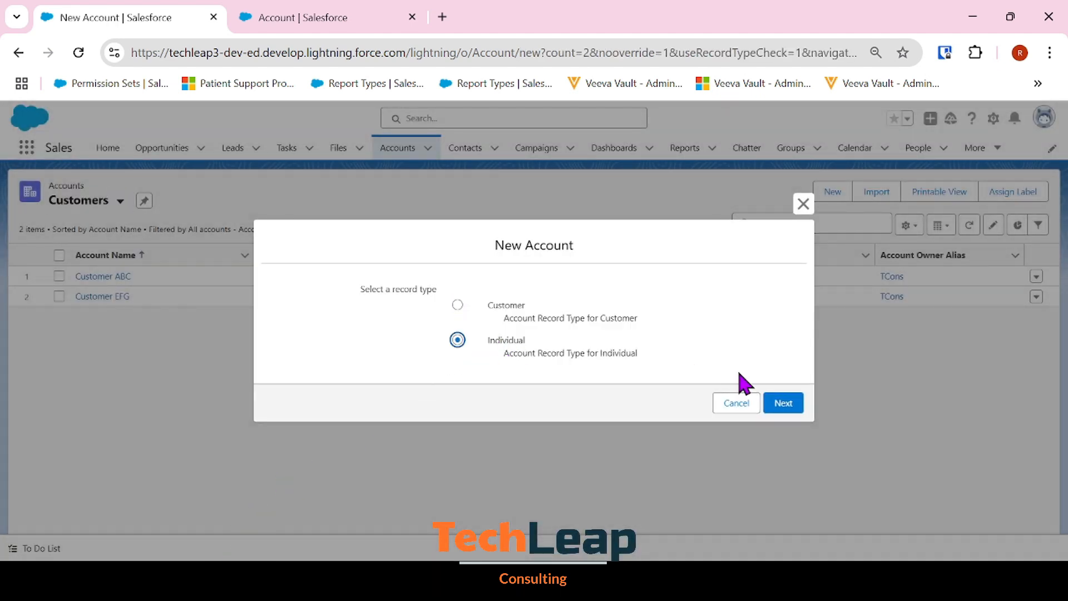
{"action": "left_click", "coordinate": [784, 402]}
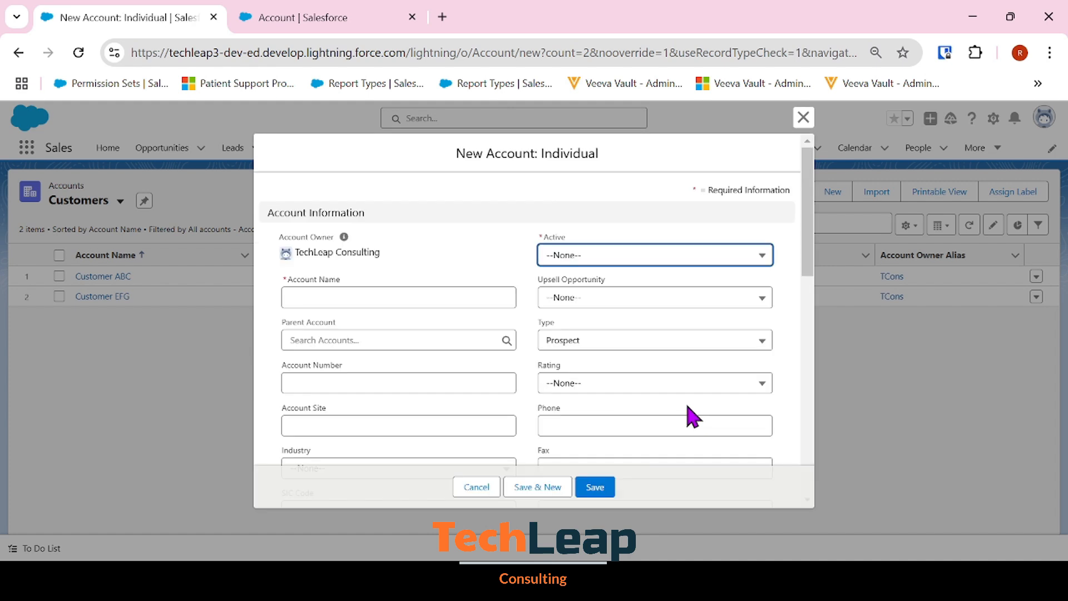
{"action": "scroll", "coordinate": [610, 327], "scroll_direction": "down", "scroll_amount": 6}
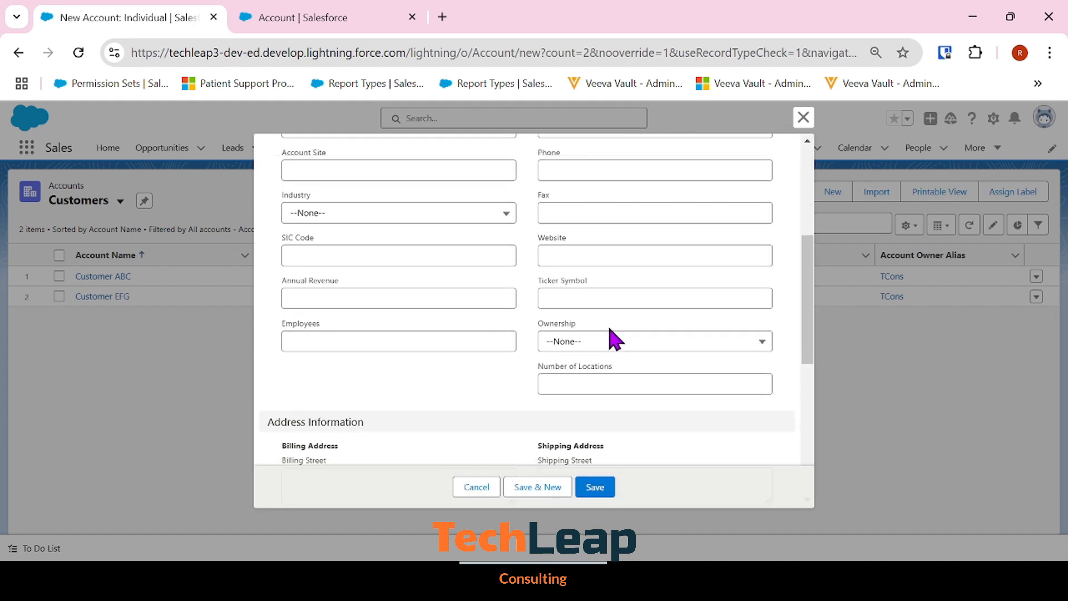
{"action": "scroll", "coordinate": [610, 328], "scroll_direction": "down", "scroll_amount": 5}
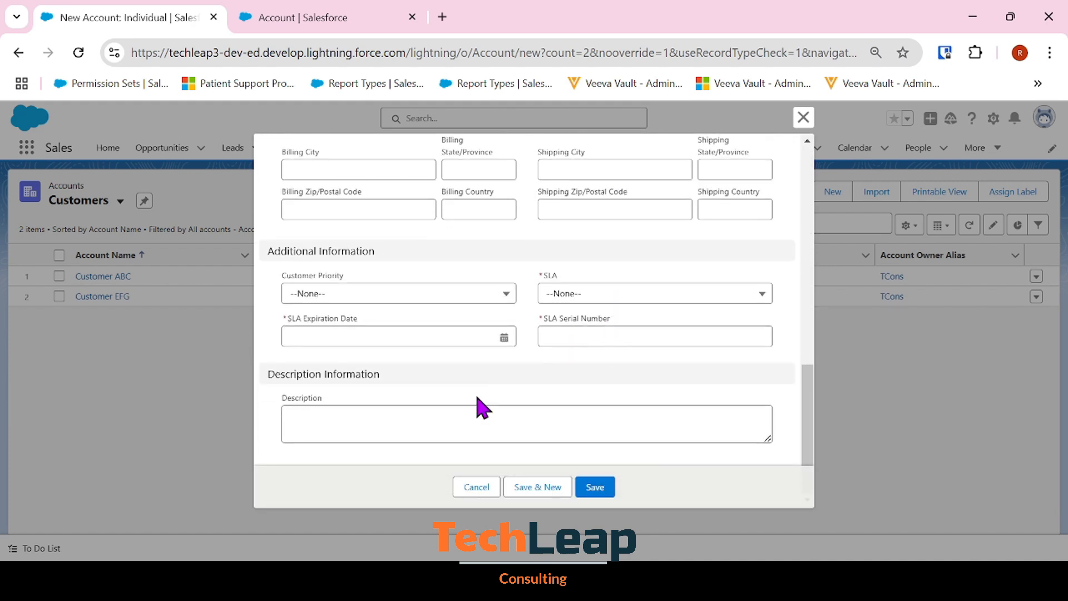
Discard the unsaved Individual account and return to the Account object's list of page layouts in Setup.
{"action": "left_click", "coordinate": [466, 490]}
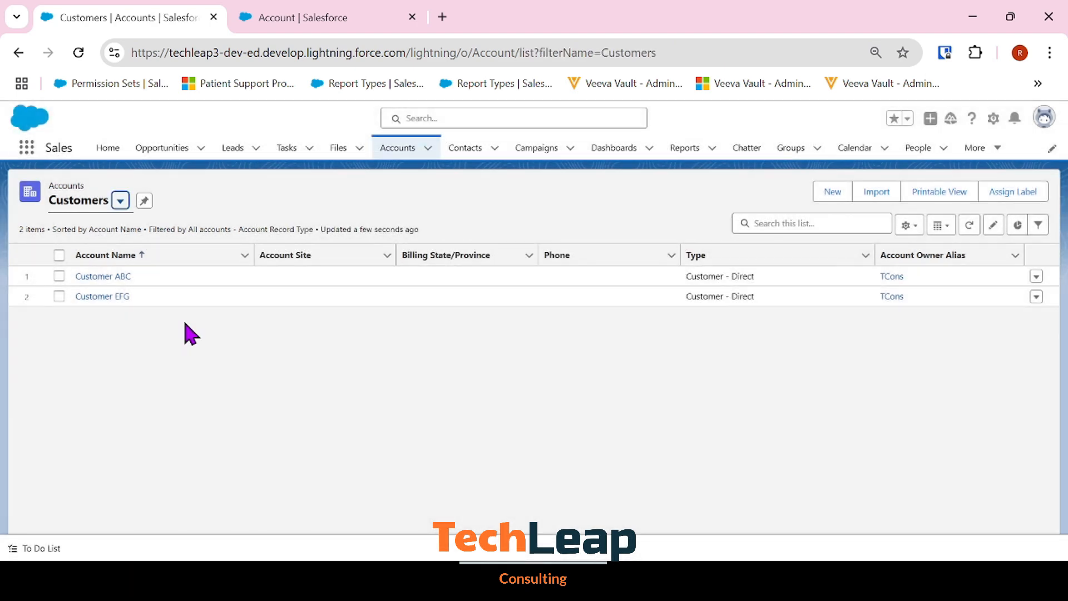
{"action": "left_click", "coordinate": [304, 17]}
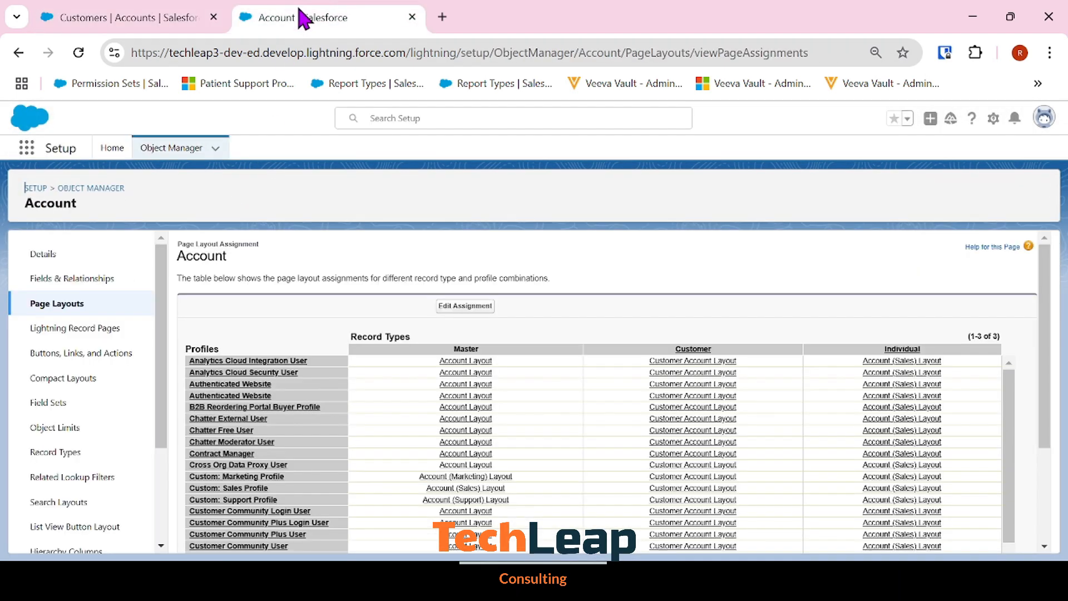
{"action": "left_click", "coordinate": [82, 305]}
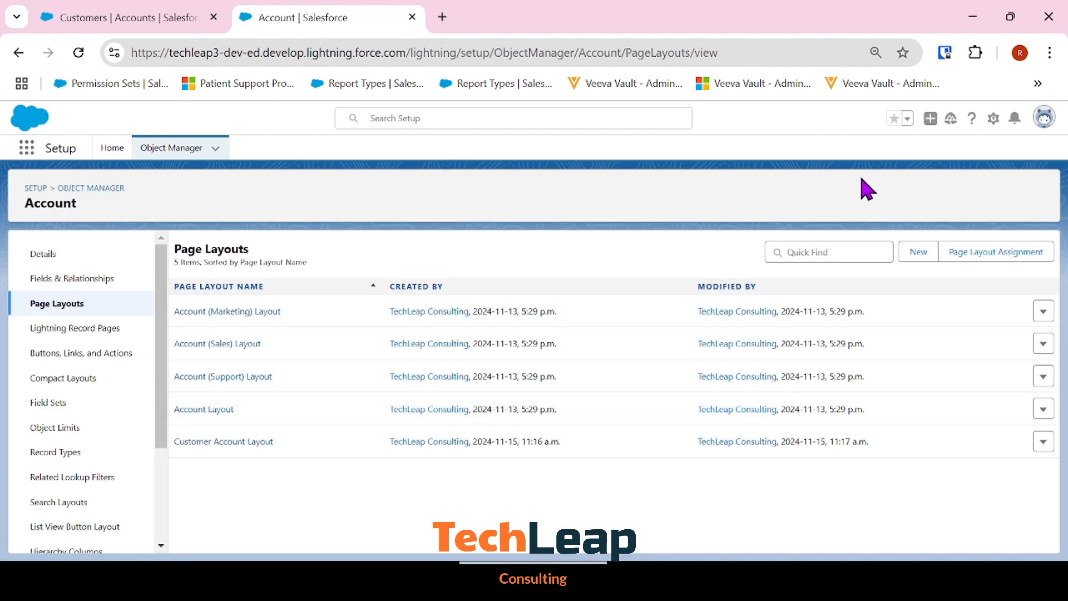
Create a new Account page layout named Individual Account Layout by cloning an existing layout.
{"action": "left_click", "coordinate": [921, 255]}
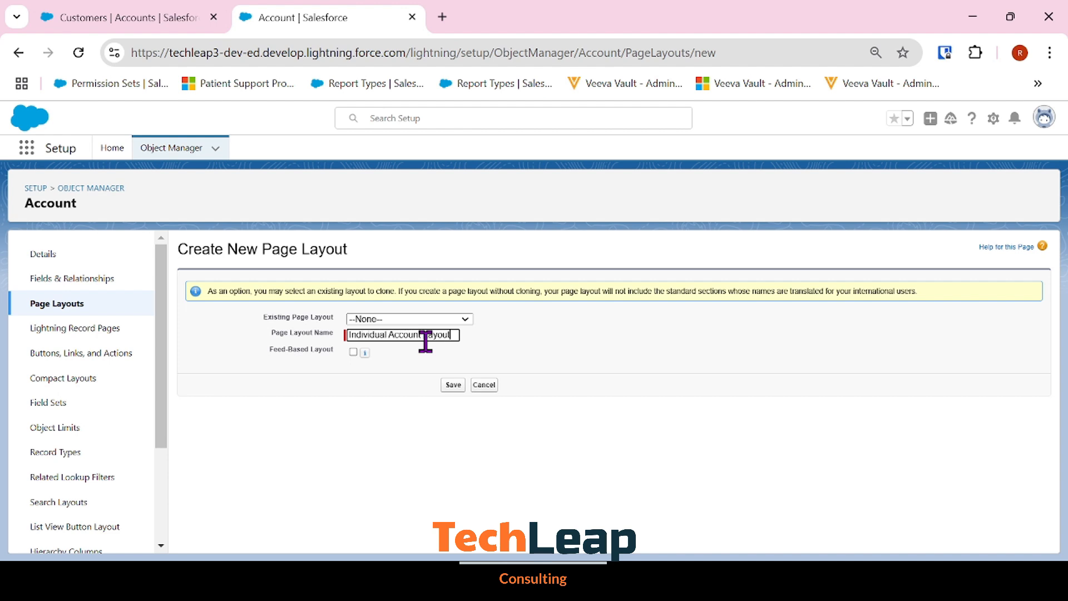
{"action": "left_click", "coordinate": [430, 320]}
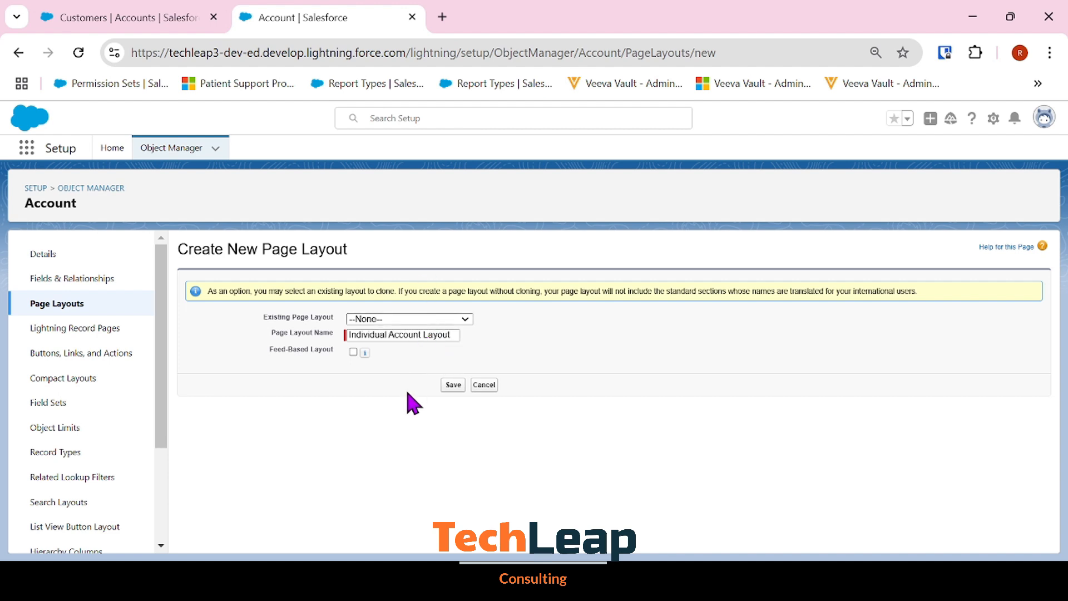
{"action": "left_click", "coordinate": [408, 412]}
{"action": "left_click", "coordinate": [451, 384]}
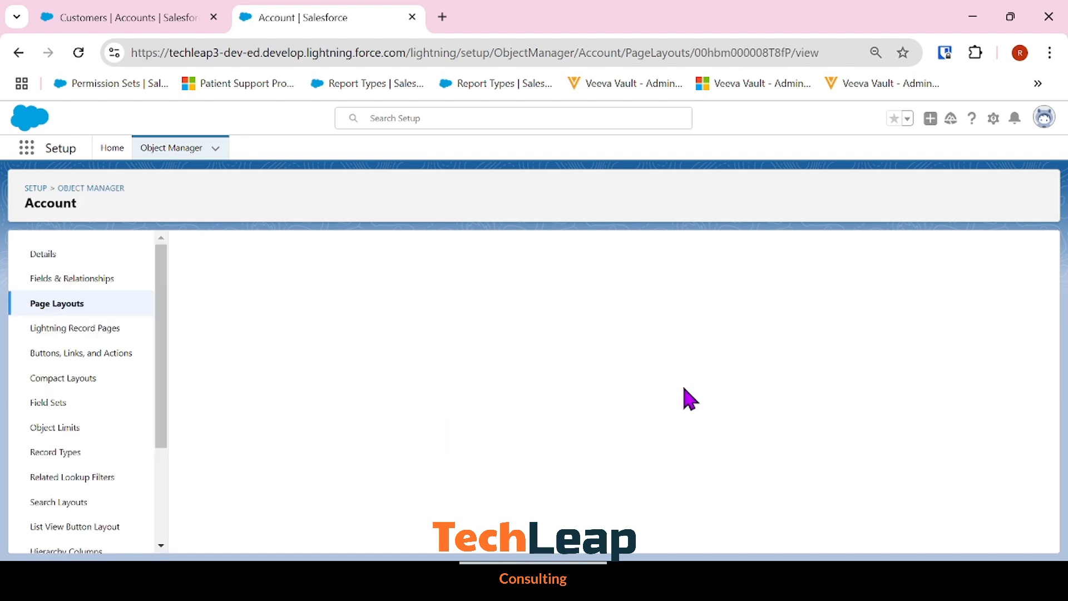
Remove Account Number, Account Site, Type, Industry, Annual Revenue and Ticker Symbol from the layout's Account Information section.
{"action": "scroll", "coordinate": [639, 410], "scroll_direction": "down", "scroll_amount": 3}
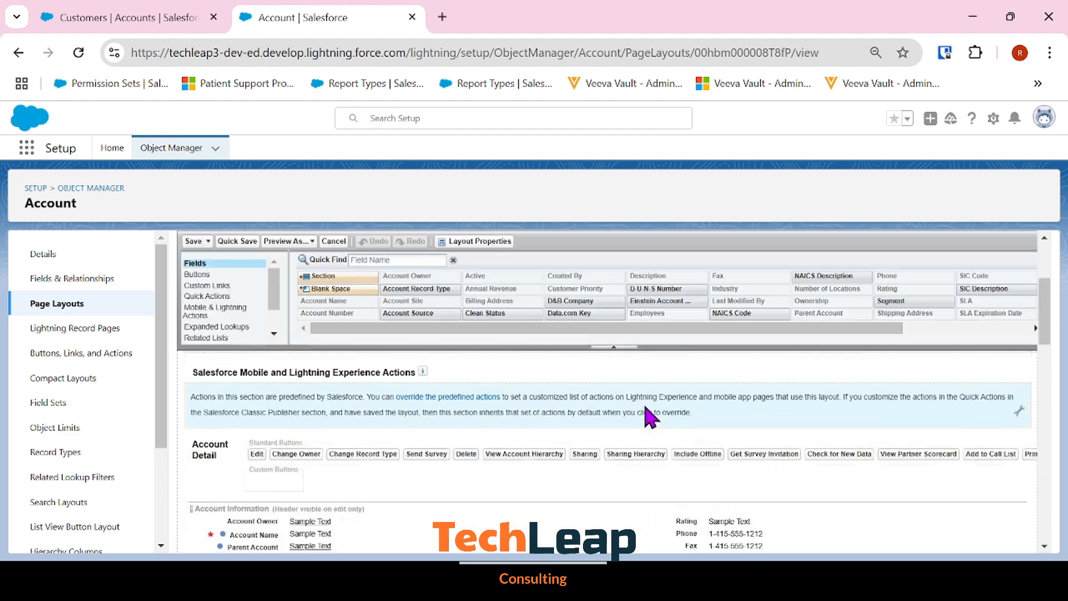
{"action": "scroll", "coordinate": [646, 417], "scroll_direction": "down", "scroll_amount": 2}
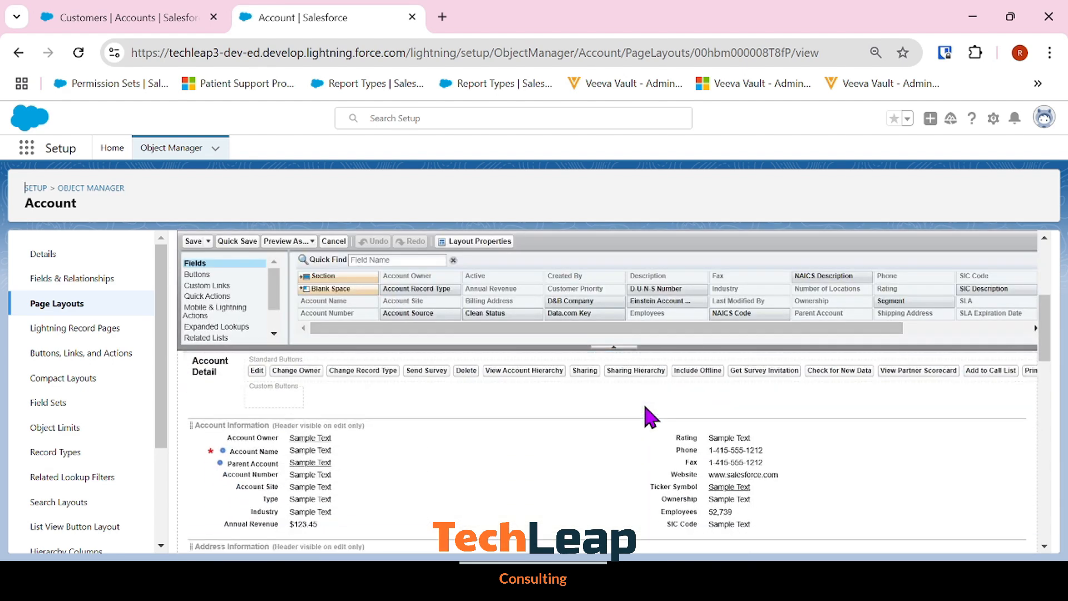
{"action": "left_click", "coordinate": [587, 475]}
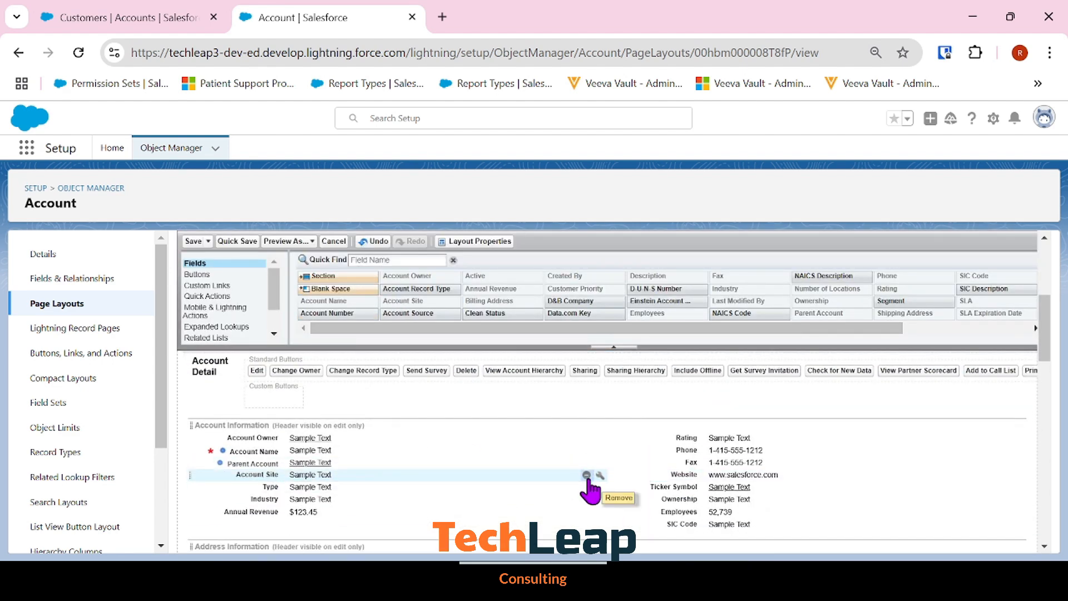
{"action": "left_click", "coordinate": [587, 476]}
{"action": "left_click", "coordinate": [587, 476]}
{"action": "left_click", "coordinate": [587, 476]}
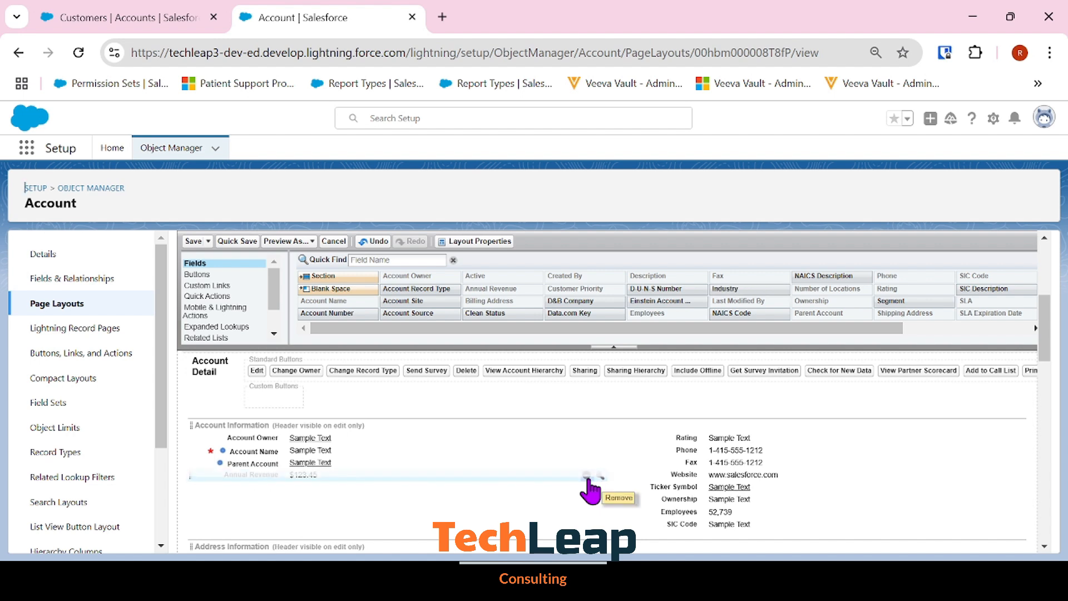
{"action": "left_click", "coordinate": [587, 476]}
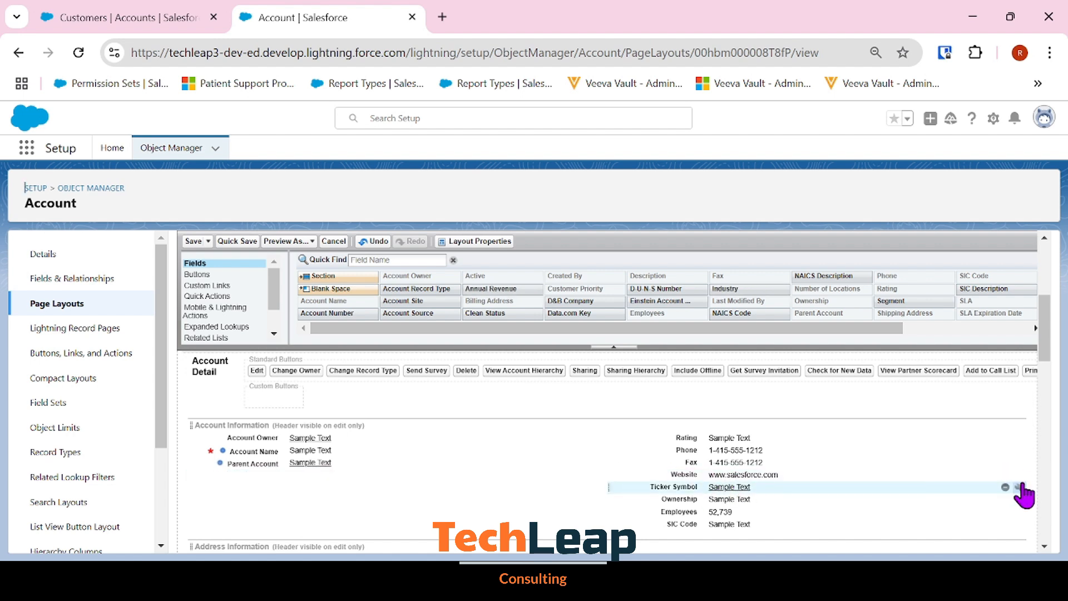
{"action": "left_click", "coordinate": [1005, 487]}
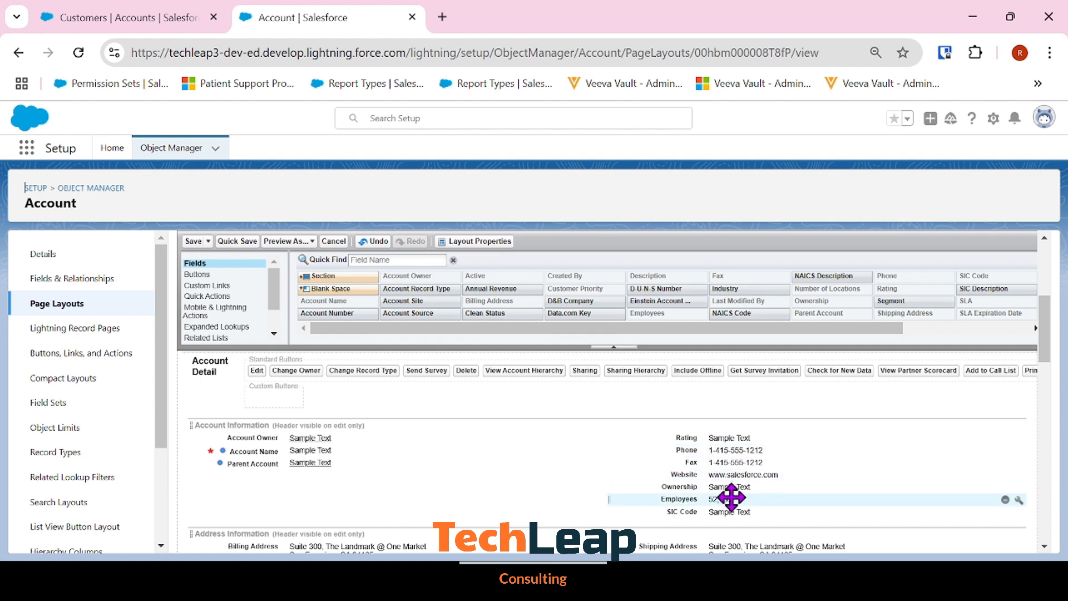
Remove Billing Address from the Address Information section and move Shipping Address into the section's first column.
{"action": "scroll", "coordinate": [798, 442], "scroll_direction": "down", "scroll_amount": 3}
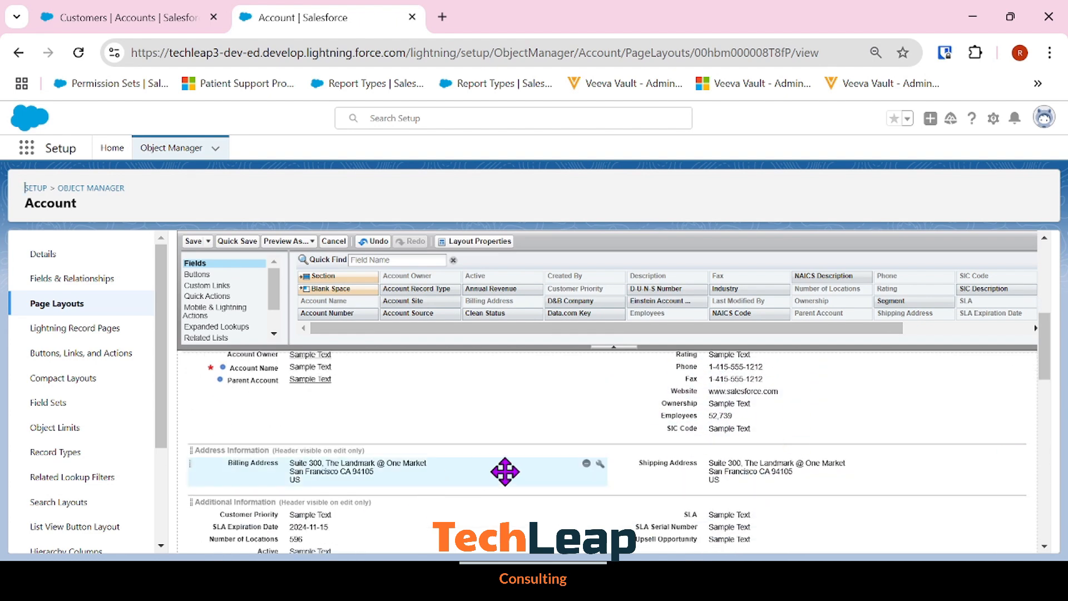
{"action": "left_click", "coordinate": [588, 476]}
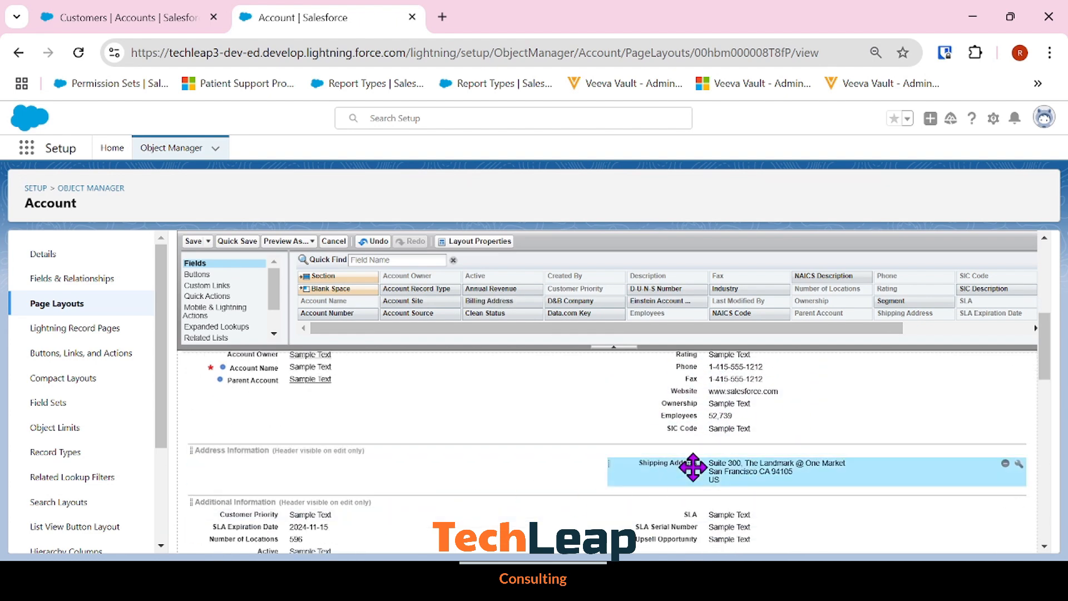
{"action": "left_click_drag", "start_coordinate": [692, 465], "coordinate": [545, 471]}
Check the remaining sections and related lists of the Individual Account Layout and save it.
{"action": "scroll", "coordinate": [720, 484], "scroll_direction": "up", "scroll_amount": 8}
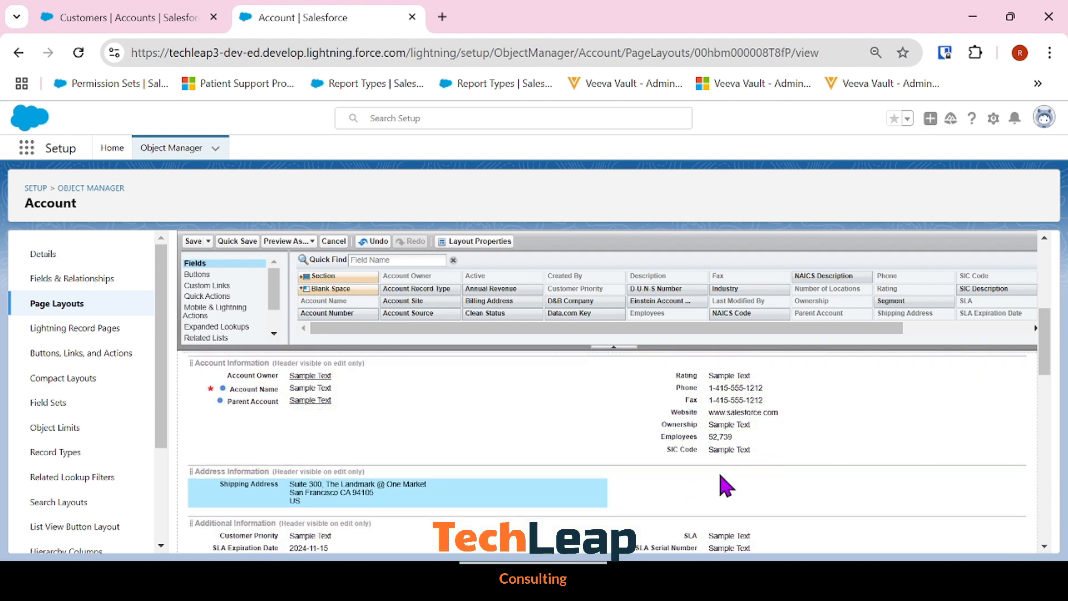
{"action": "scroll", "coordinate": [447, 500], "scroll_direction": "down", "scroll_amount": 5}
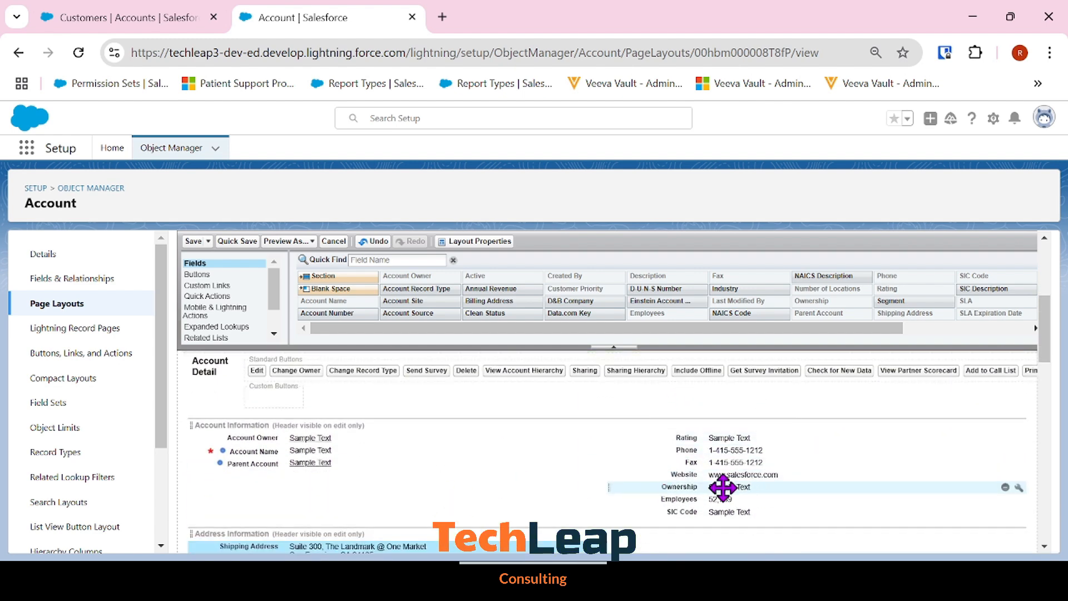
{"action": "scroll", "coordinate": [701, 501], "scroll_direction": "down", "scroll_amount": 3}
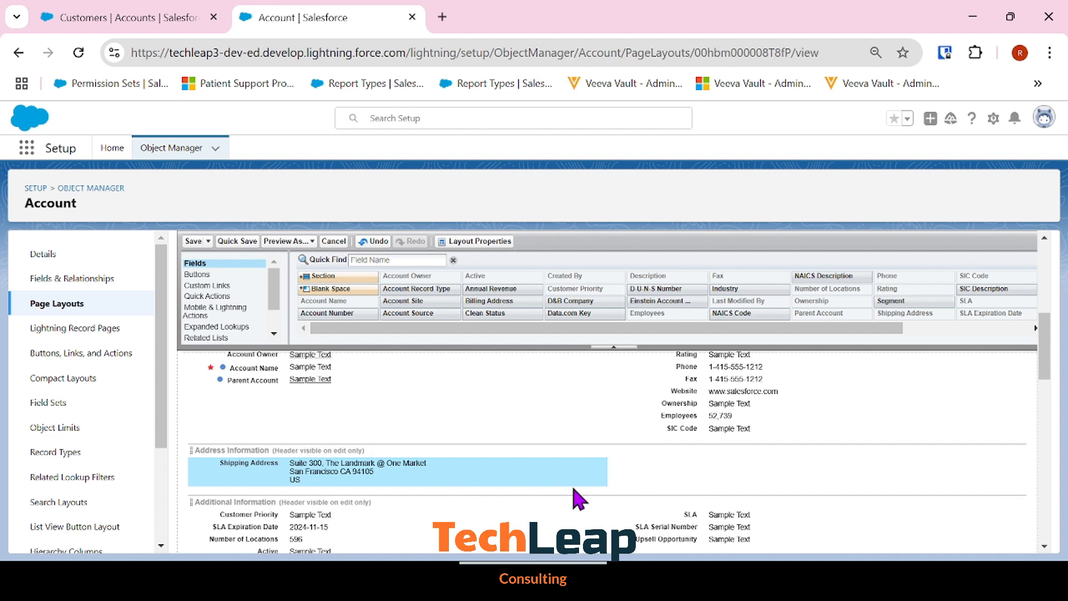
{"action": "scroll", "coordinate": [573, 501], "scroll_direction": "down", "scroll_amount": 3}
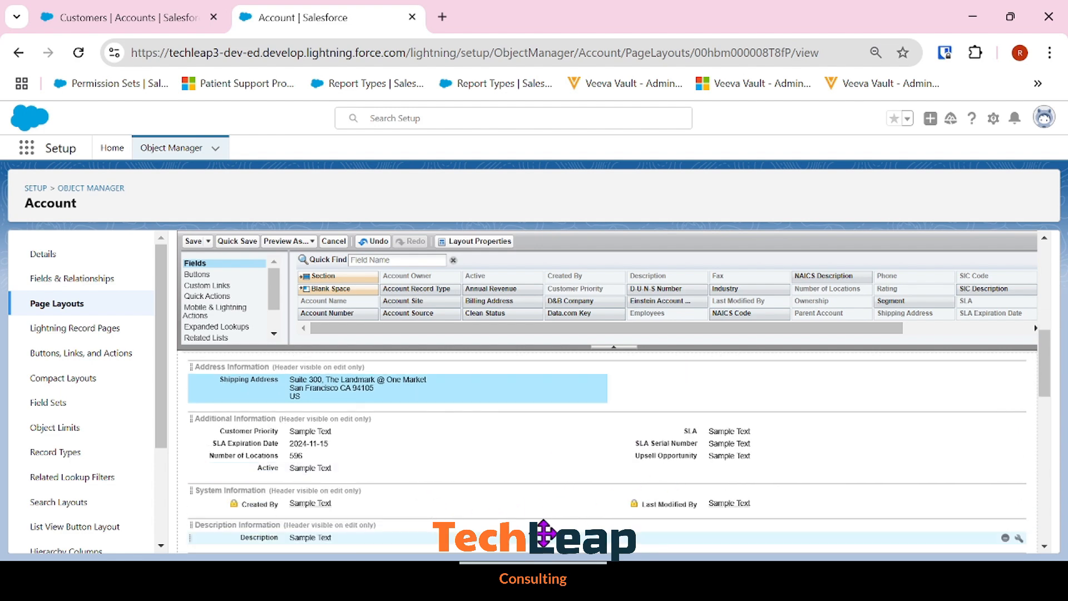
{"action": "scroll", "coordinate": [544, 533], "scroll_direction": "down", "scroll_amount": 3}
{"action": "scroll", "coordinate": [544, 533], "scroll_direction": "down", "scroll_amount": 3}
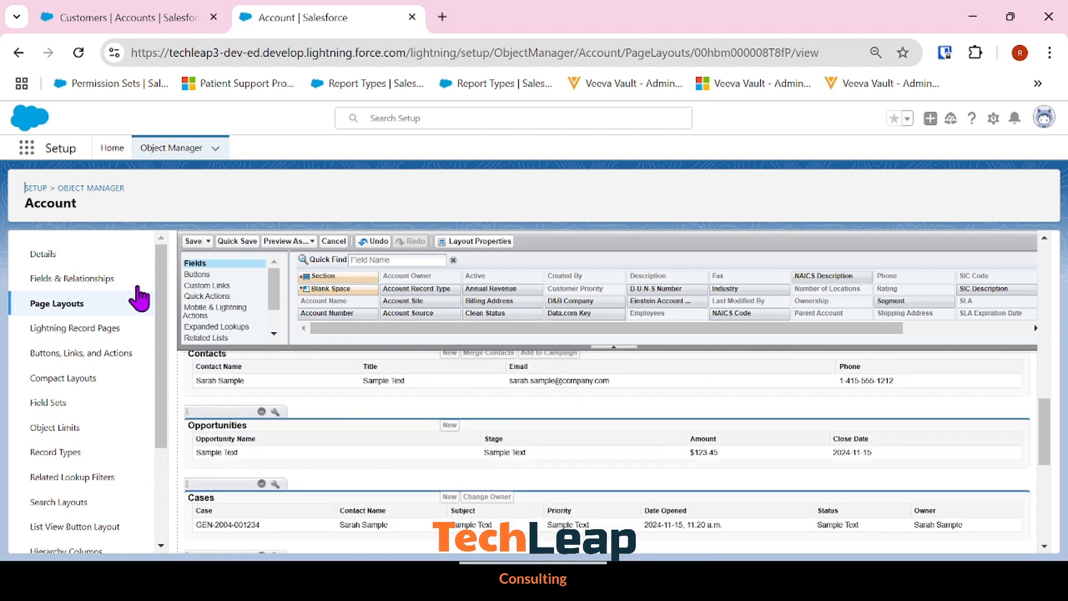
{"action": "left_click", "coordinate": [232, 243]}
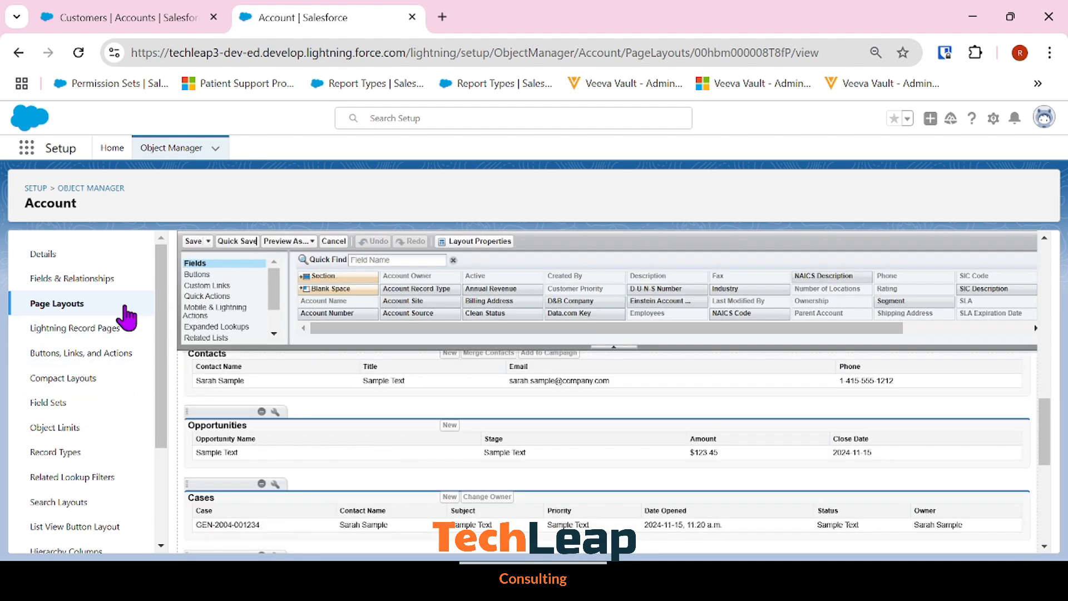
Assign the Individual Account Layout to the Individual record type for all profiles and save the page layout assignment.
{"action": "left_click", "coordinate": [119, 306]}
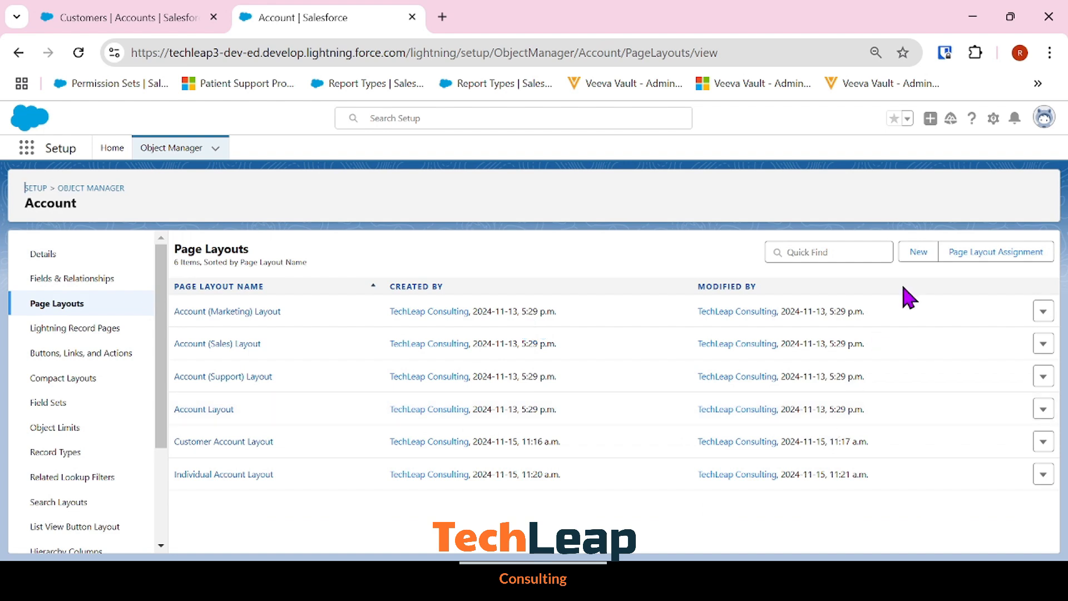
{"action": "left_click", "coordinate": [957, 254]}
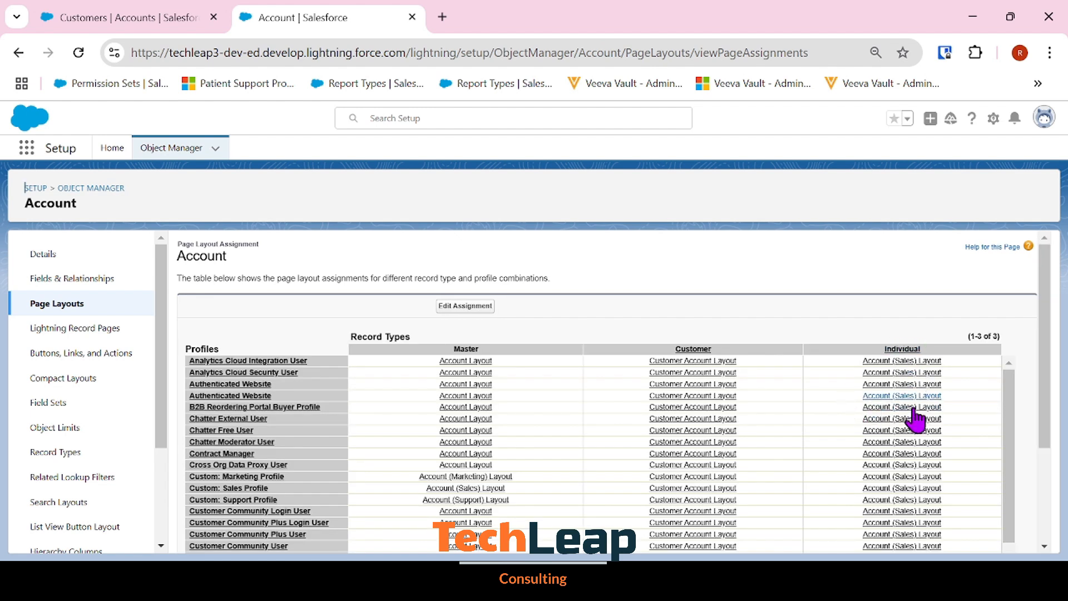
{"action": "left_click", "coordinate": [462, 308]}
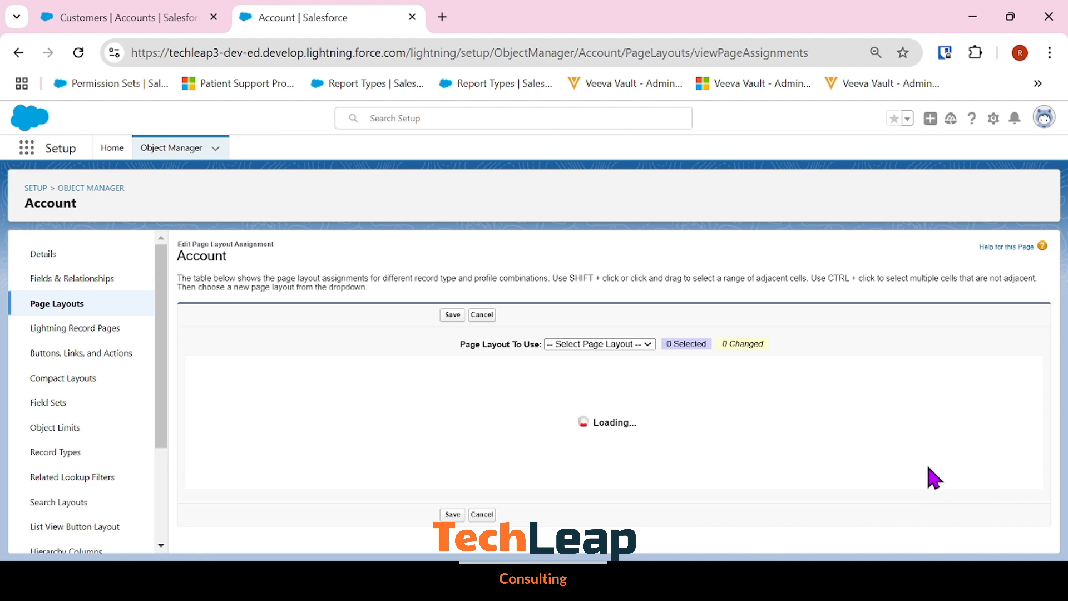
{"action": "left_click", "coordinate": [924, 383]}
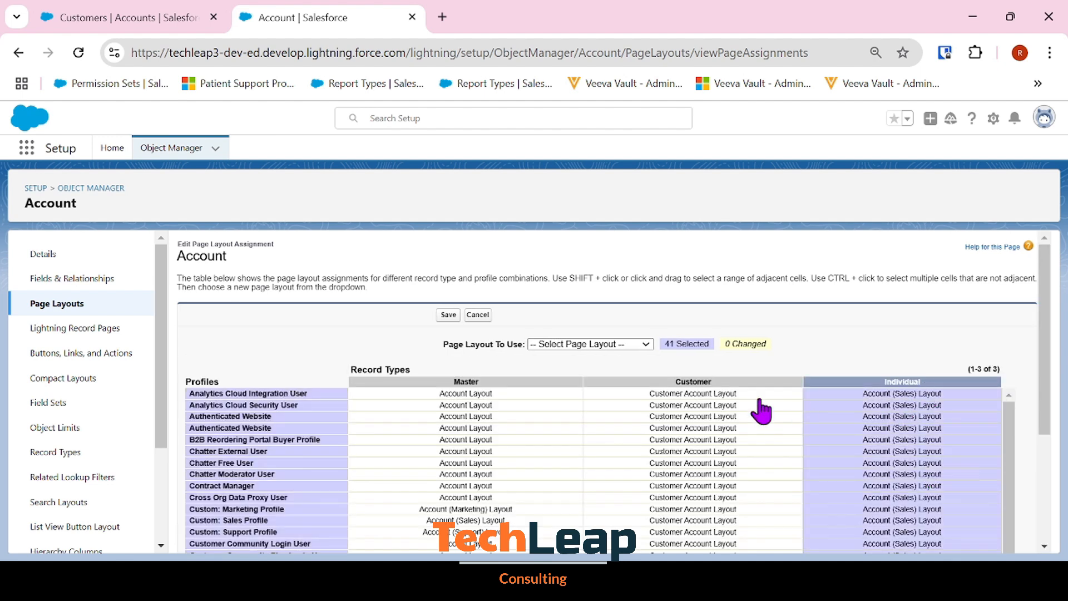
{"action": "left_click", "coordinate": [593, 485]}
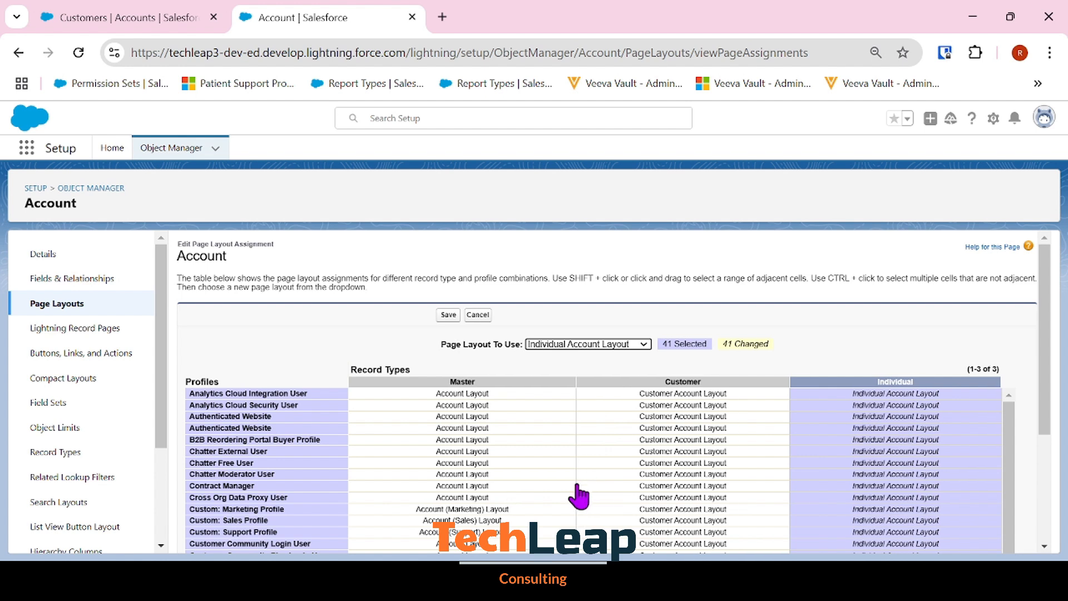
{"action": "left_click", "coordinate": [447, 317]}
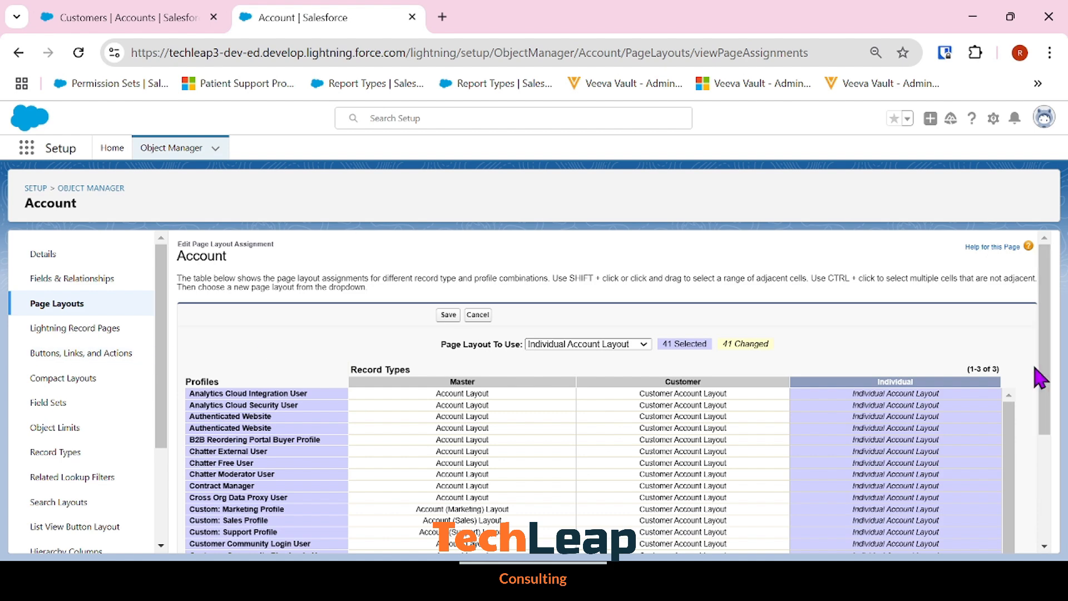
Reopen the Individual Account Layout and review its fields, sections and related lists.
{"action": "left_click", "coordinate": [42, 304]}
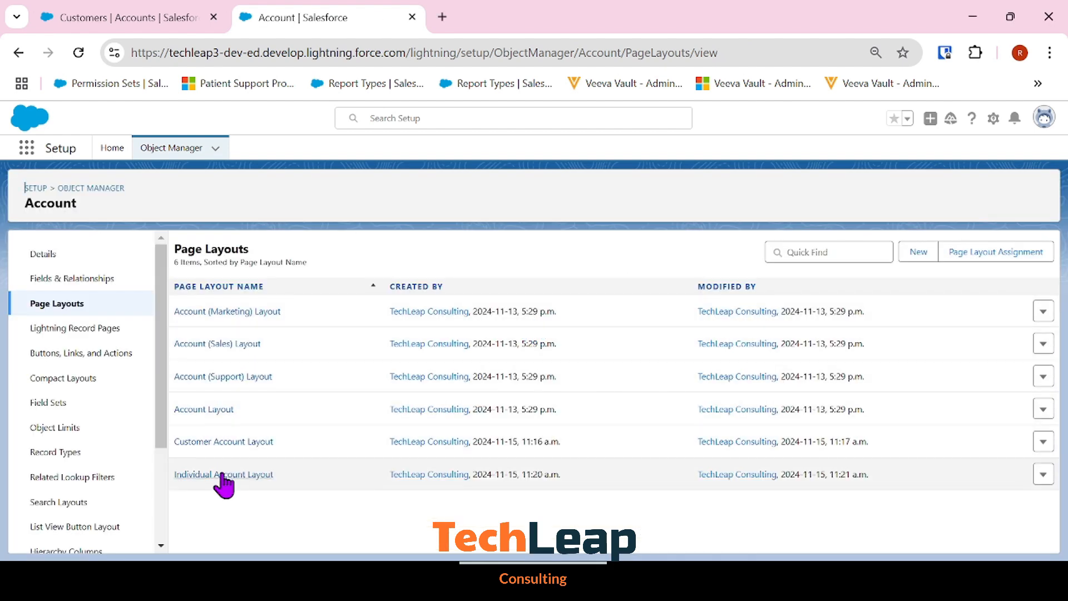
{"action": "left_click", "coordinate": [222, 475]}
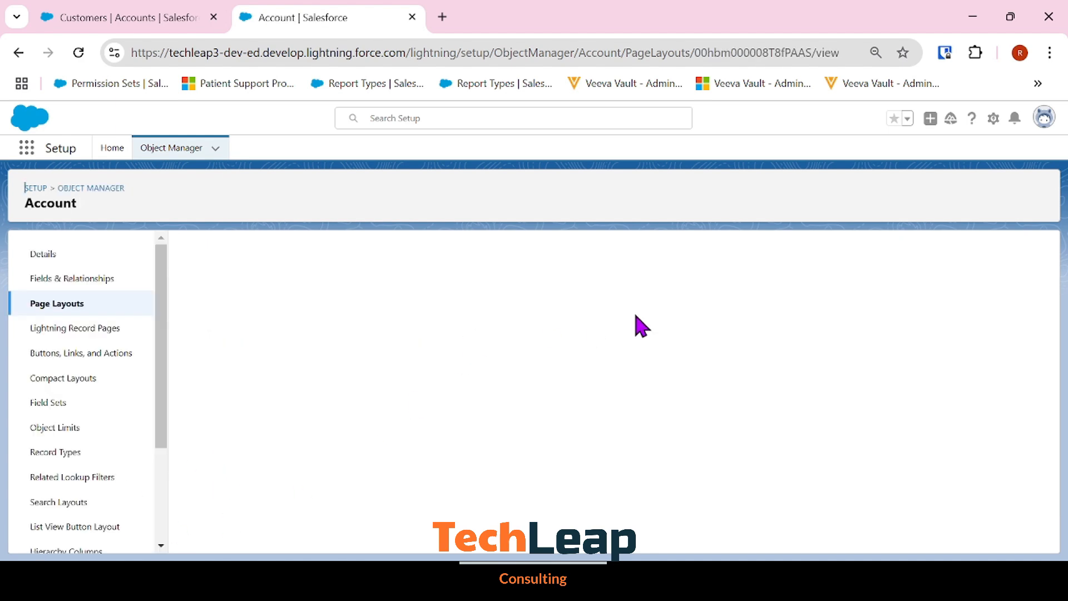
{"action": "scroll", "coordinate": [662, 348], "scroll_direction": "down", "scroll_amount": 5}
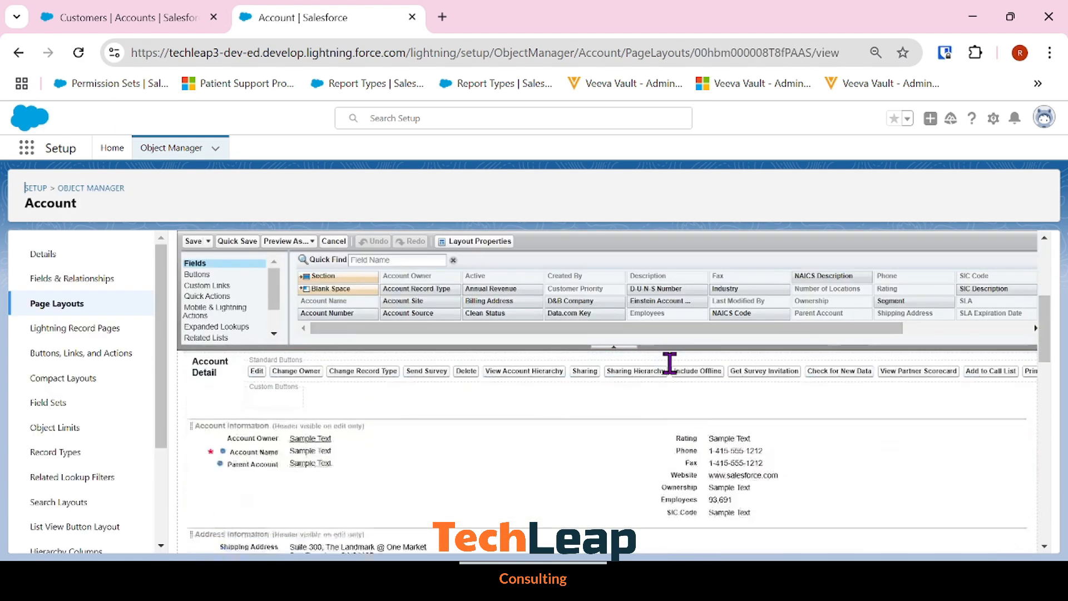
{"action": "scroll", "coordinate": [667, 378], "scroll_direction": "down", "scroll_amount": 10}
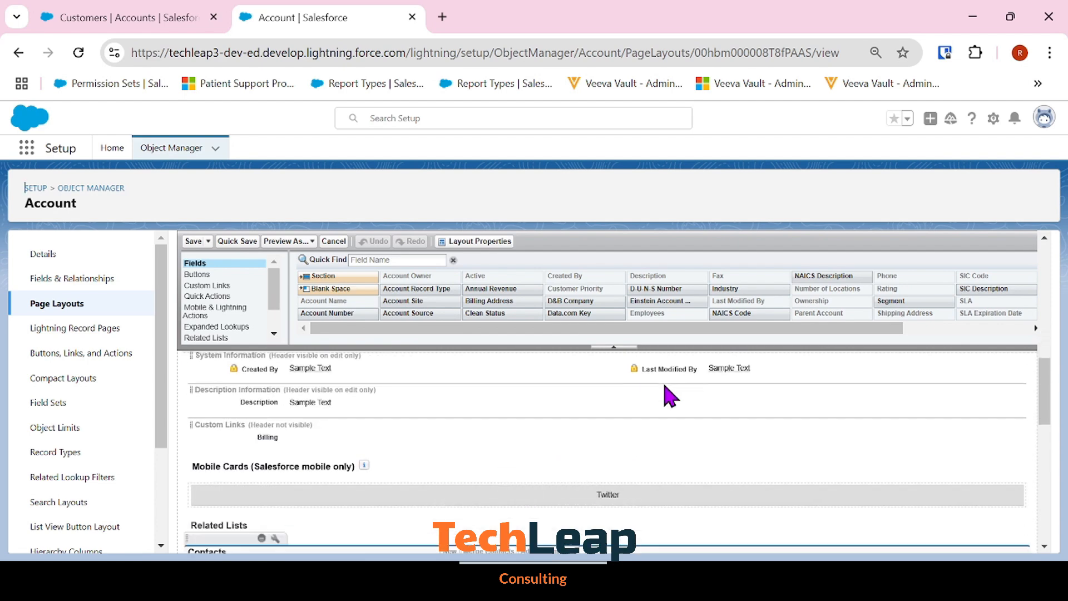
{"action": "scroll", "coordinate": [664, 385], "scroll_direction": "down", "scroll_amount": 10}
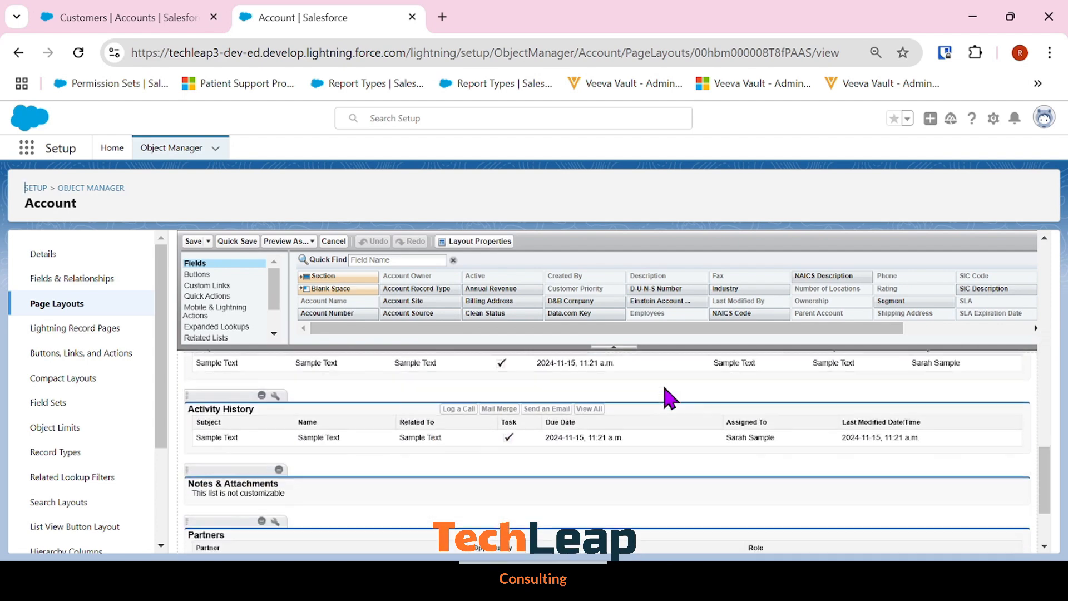
Return to the Accounts list in the Sales app and start a new account with the Individual record type.
{"action": "left_click", "coordinate": [117, 17]}
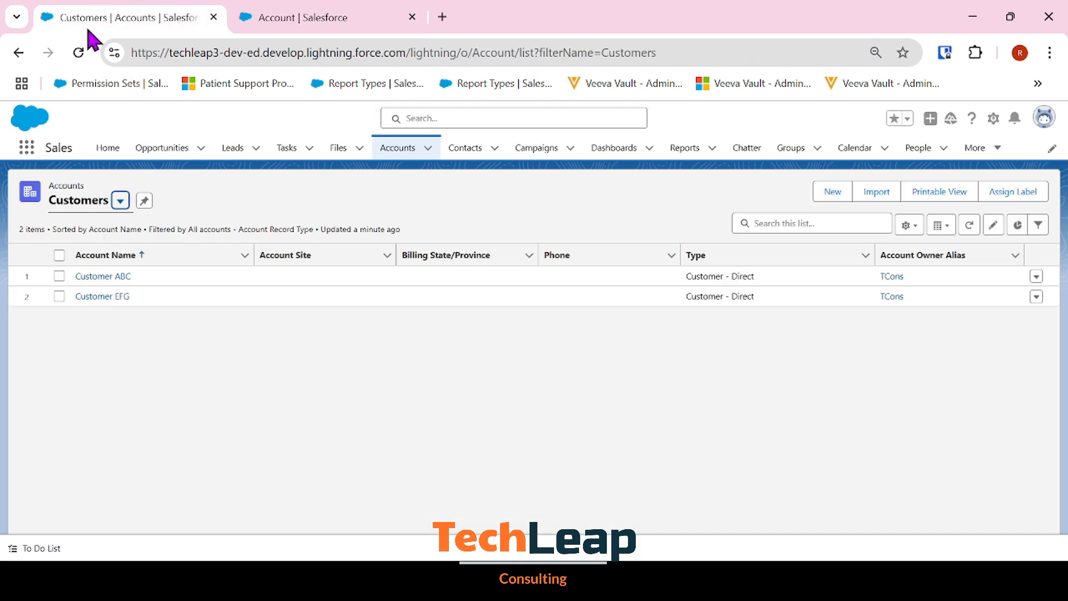
{"action": "left_click", "coordinate": [409, 159]}
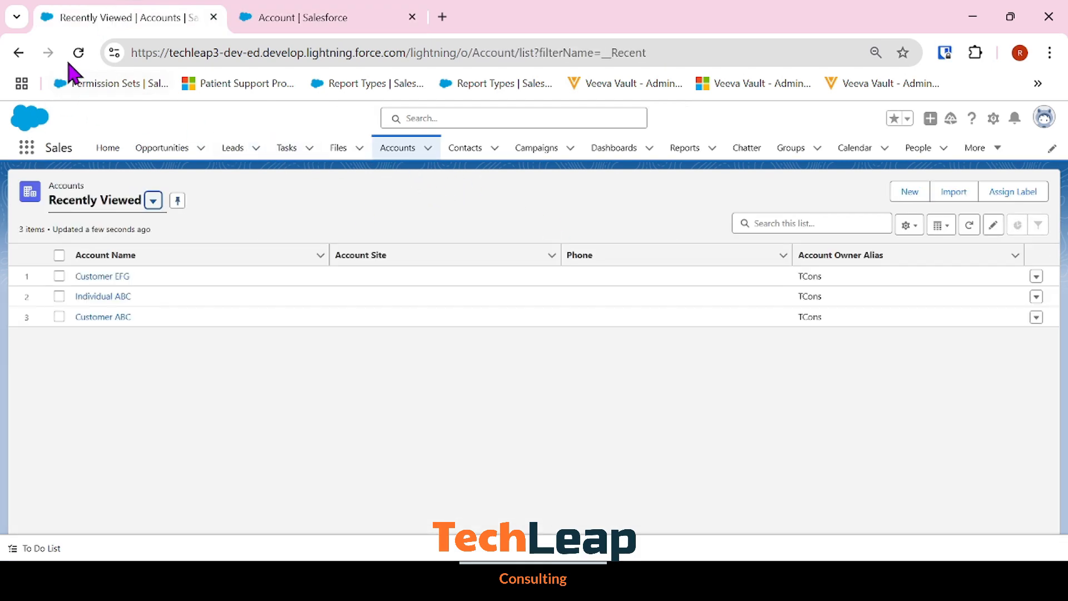
{"action": "left_click", "coordinate": [72, 61]}
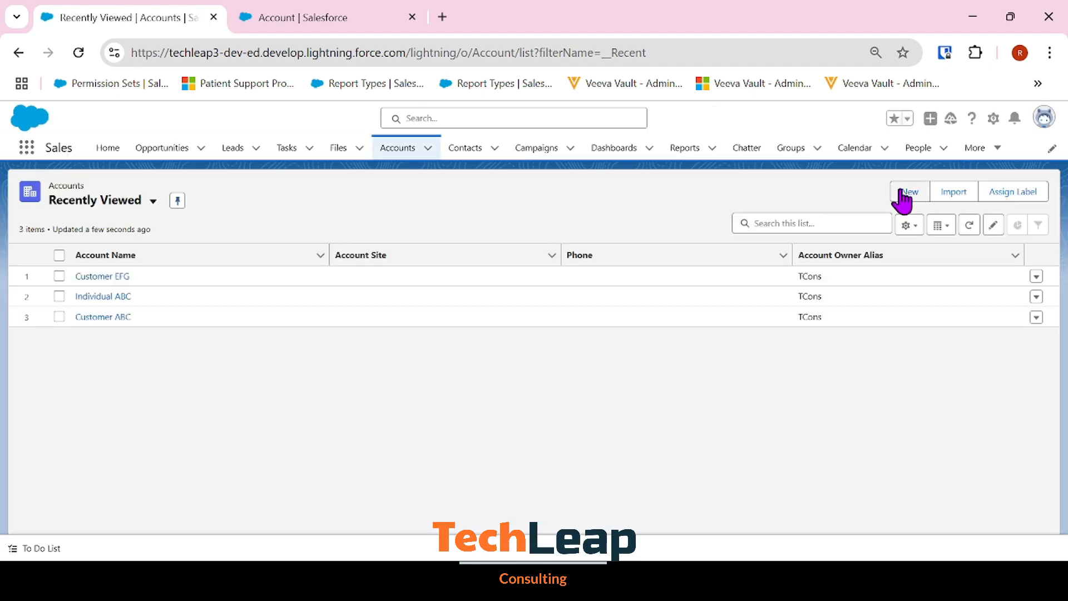
{"action": "left_click", "coordinate": [904, 192]}
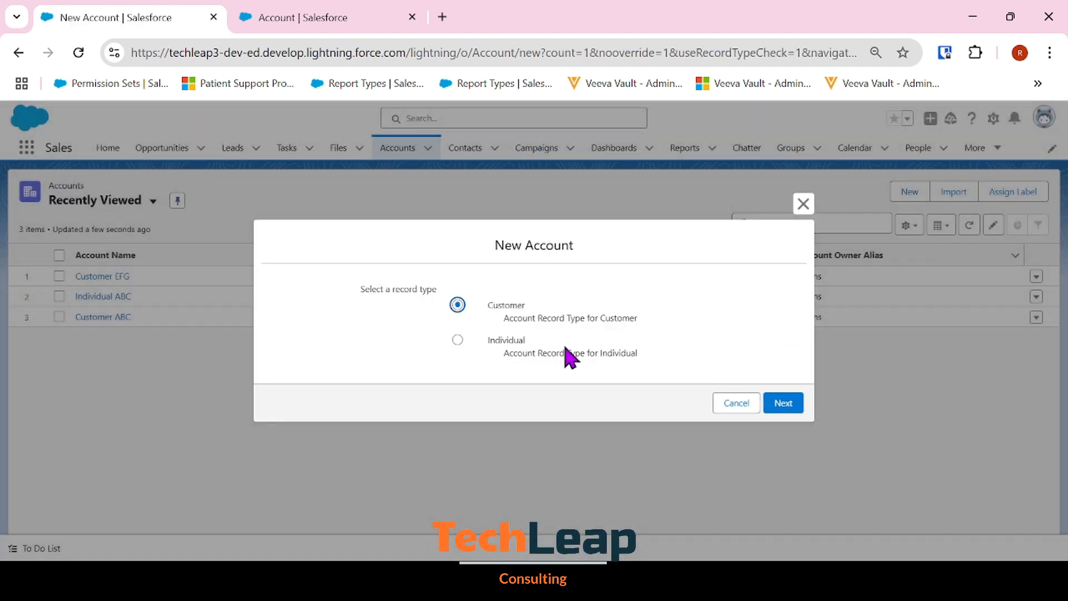
{"action": "left_click", "coordinate": [568, 355]}
{"action": "left_click", "coordinate": [780, 405]}
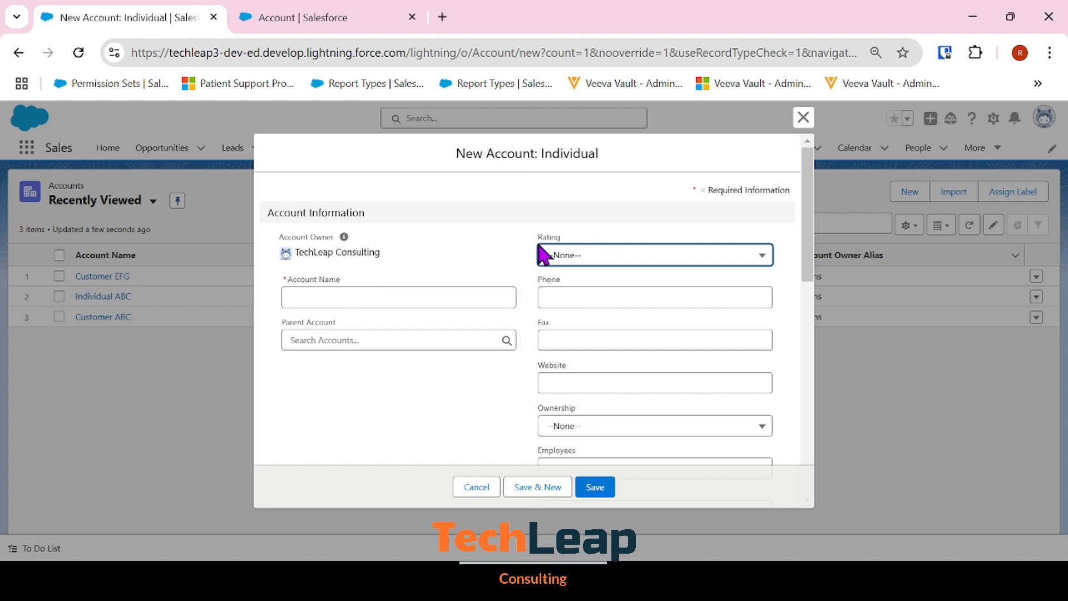
Examine the new Individual account form's fields in the Account, Address, Additional and Description Information sections.
{"action": "left_click_drag", "start_coordinate": [530, 239], "coordinate": [582, 233]}
{"action": "left_click_drag", "start_coordinate": [538, 285], "coordinate": [566, 283]}
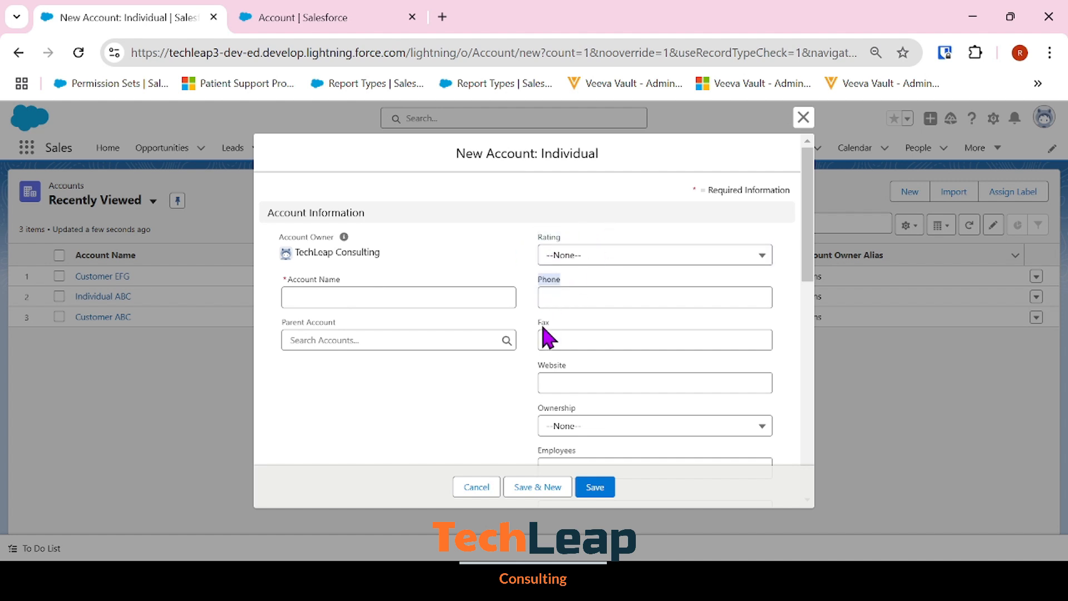
{"action": "left_click_drag", "start_coordinate": [535, 325], "coordinate": [563, 343]}
{"action": "scroll", "coordinate": [564, 387], "scroll_direction": "down", "scroll_amount": 2}
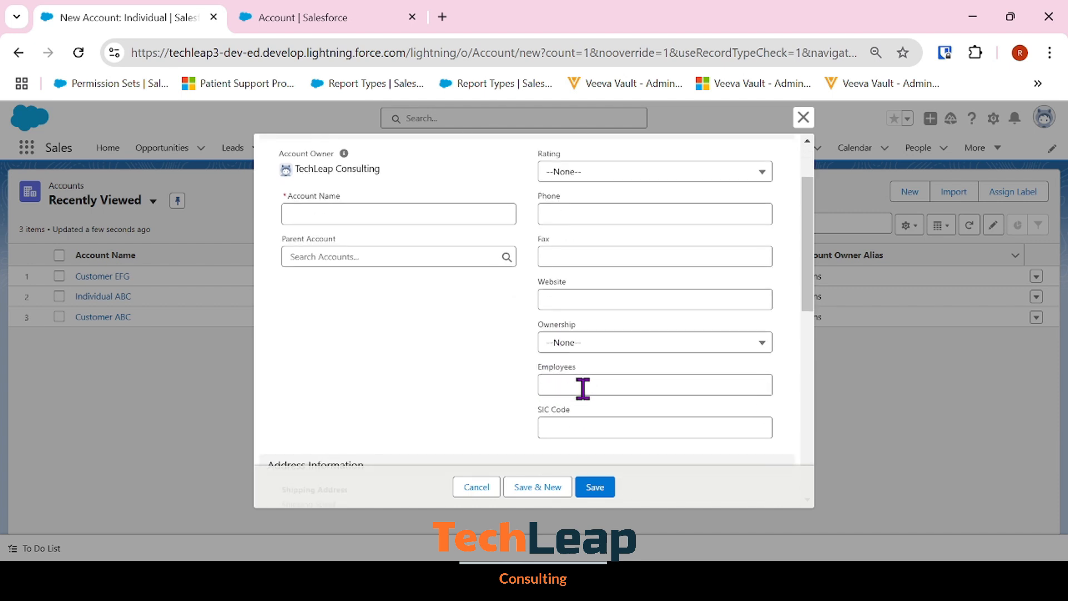
{"action": "scroll", "coordinate": [520, 412], "scroll_direction": "down", "scroll_amount": 2}
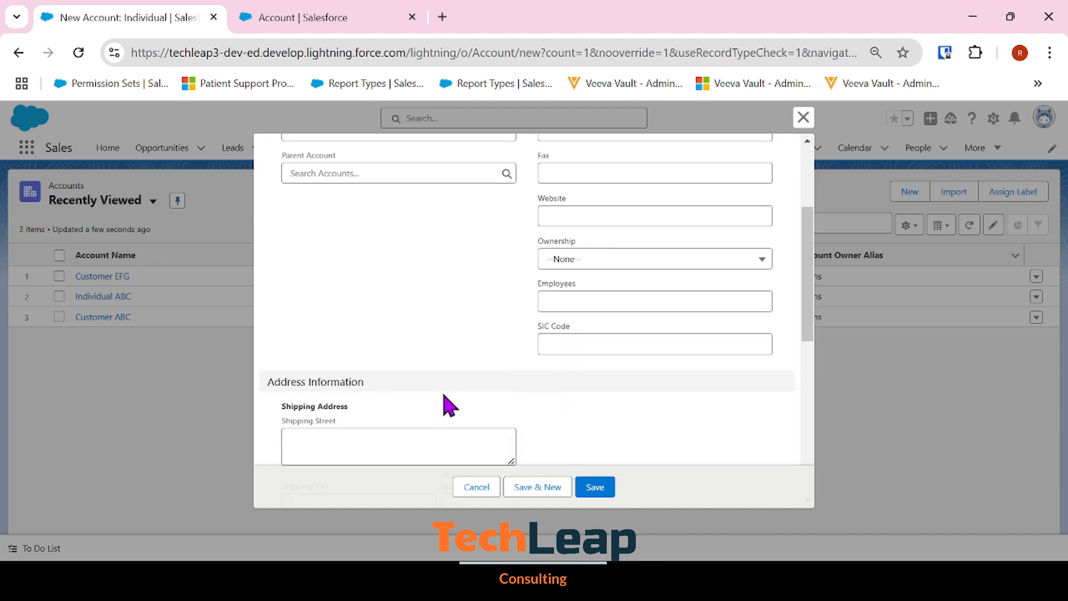
{"action": "scroll", "coordinate": [445, 412], "scroll_direction": "down", "scroll_amount": 10}
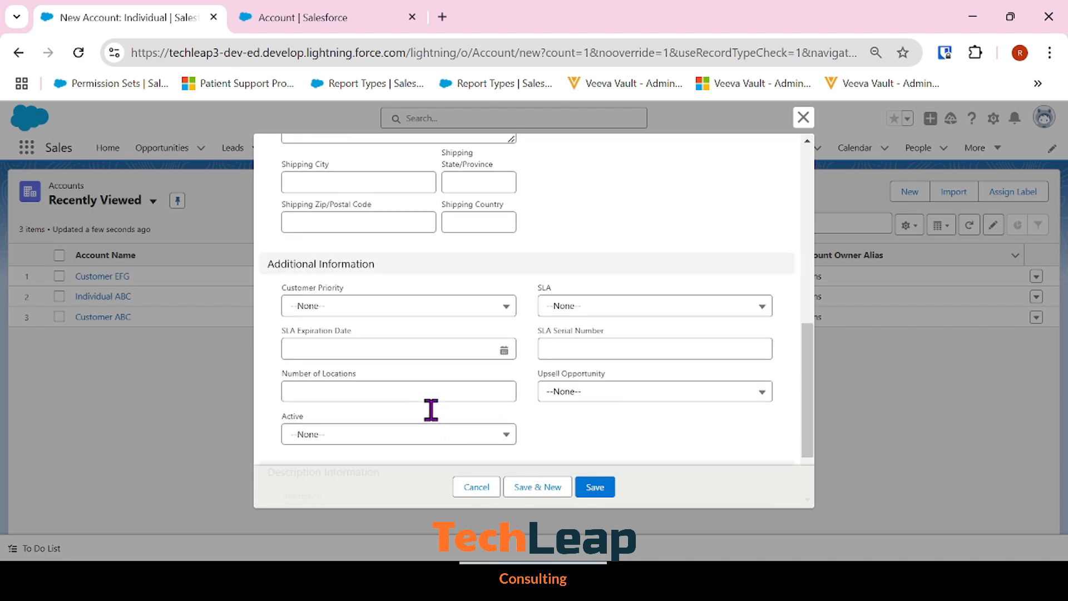
{"action": "left_click_drag", "start_coordinate": [269, 168], "coordinate": [374, 184]}
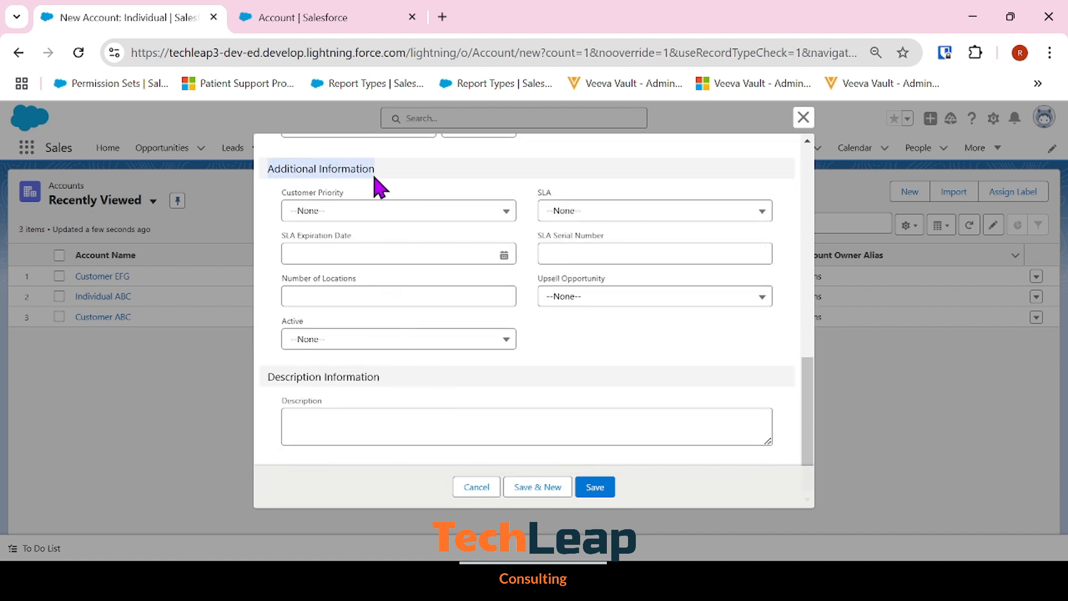
{"action": "scroll", "coordinate": [422, 430], "scroll_direction": "up", "scroll_amount": 15}
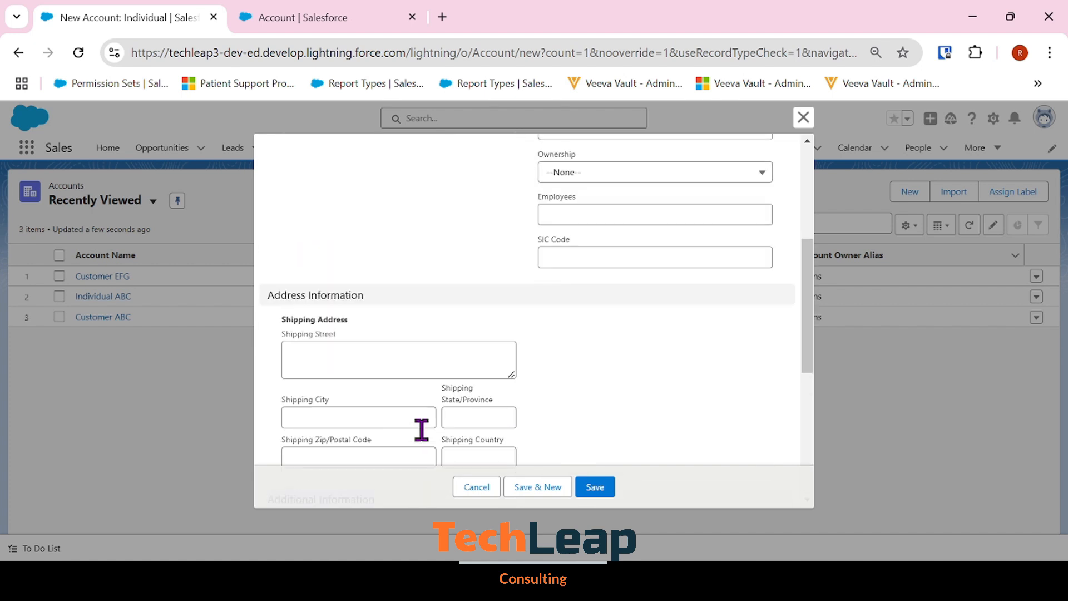
Name the new account Individual EFG and save it.
{"action": "left_click", "coordinate": [378, 304]}
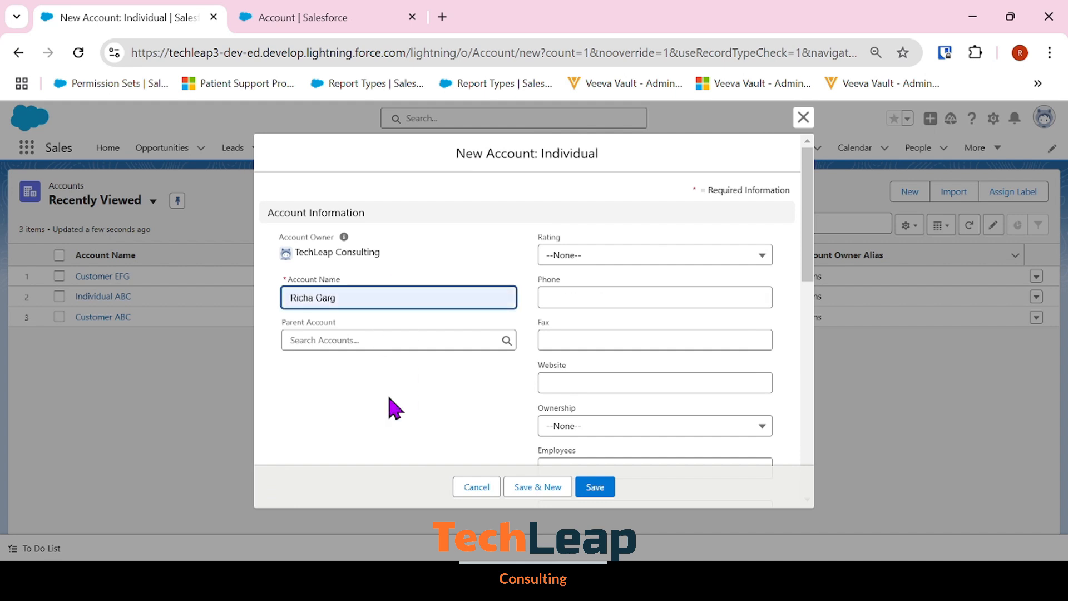
{"action": "type", "text": "Individual EFG"}
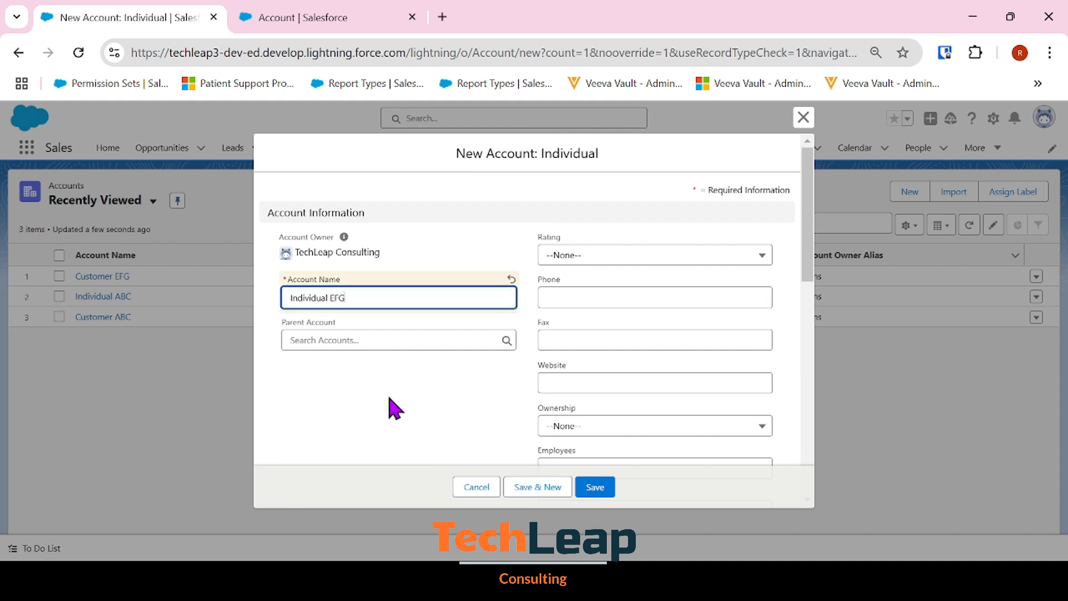
{"action": "key", "text": "Tab"}
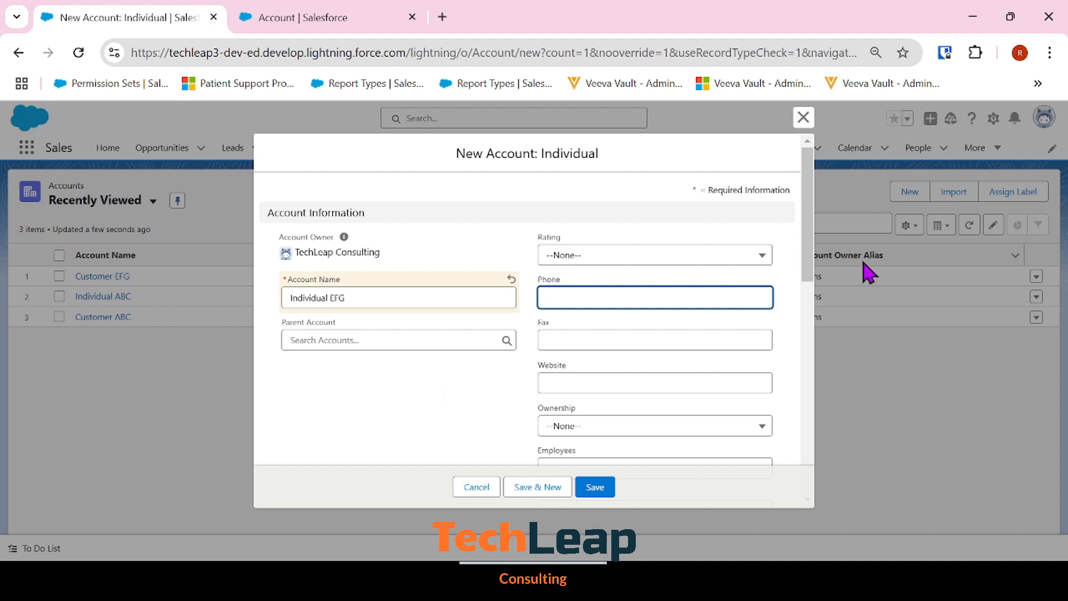
{"action": "scroll", "coordinate": [598, 356], "scroll_direction": "down", "scroll_amount": 3}
{"action": "scroll", "coordinate": [595, 384], "scroll_direction": "down", "scroll_amount": 2}
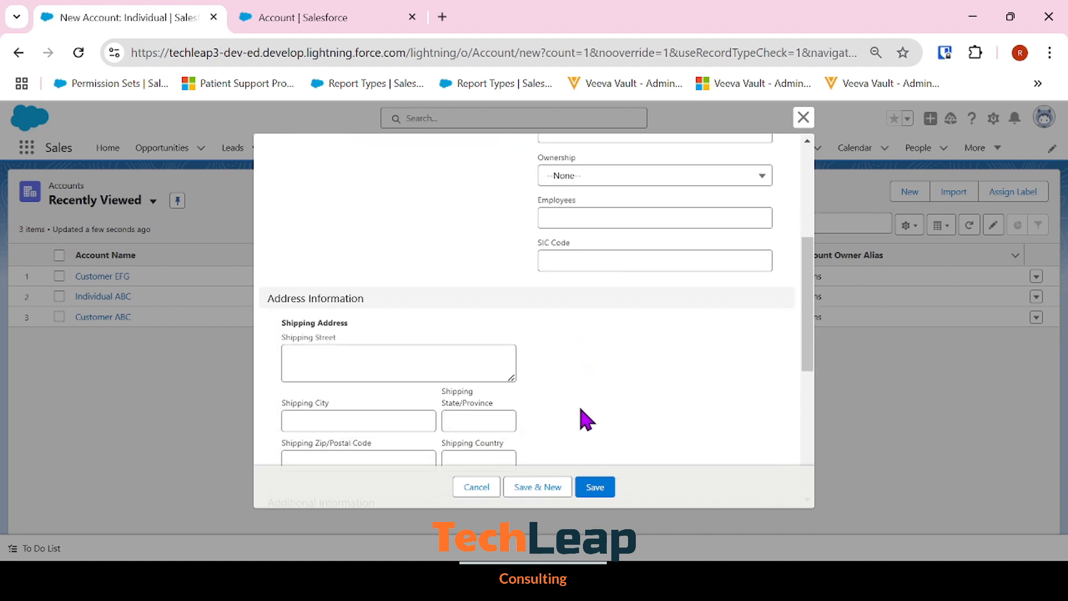
{"action": "left_click", "coordinate": [594, 488]}
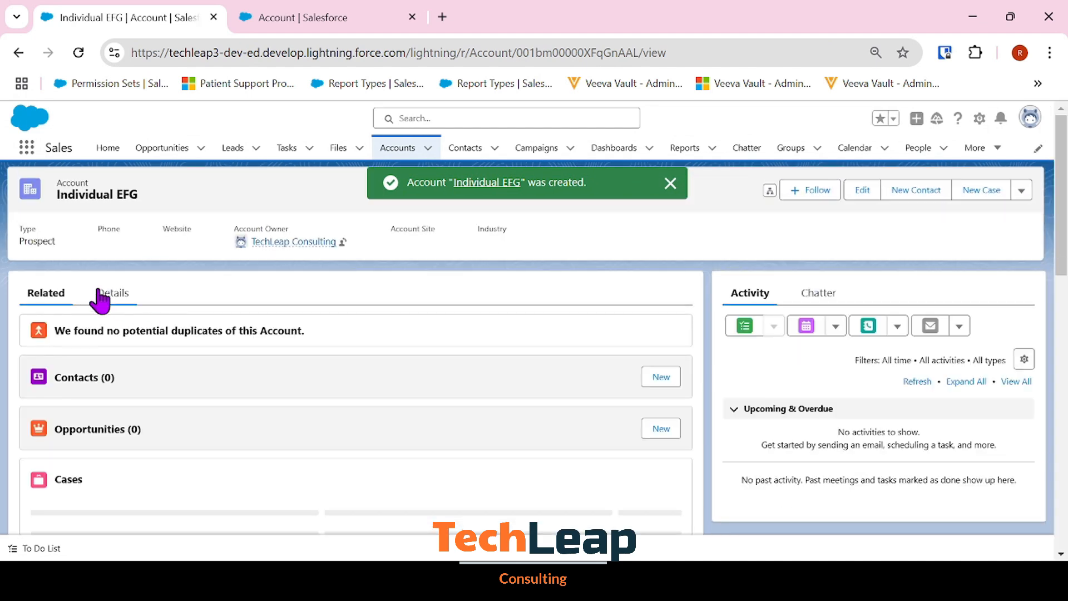
Check the fields in the Individual EFG account's details, and return to the Accounts list.
{"action": "left_click", "coordinate": [106, 295]}
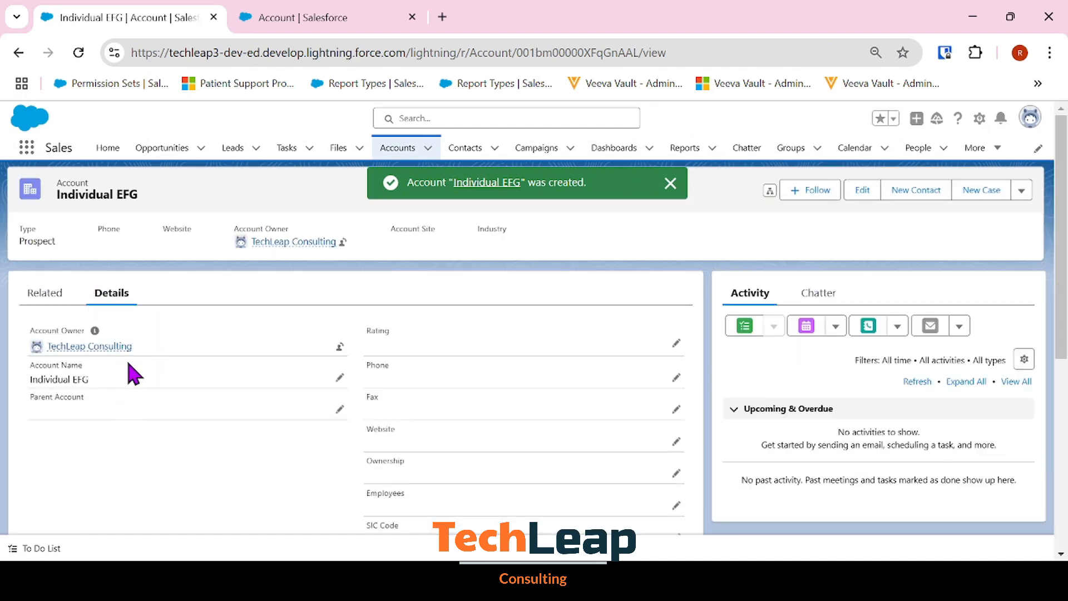
{"action": "scroll", "coordinate": [458, 357], "scroll_direction": "down", "scroll_amount": 2}
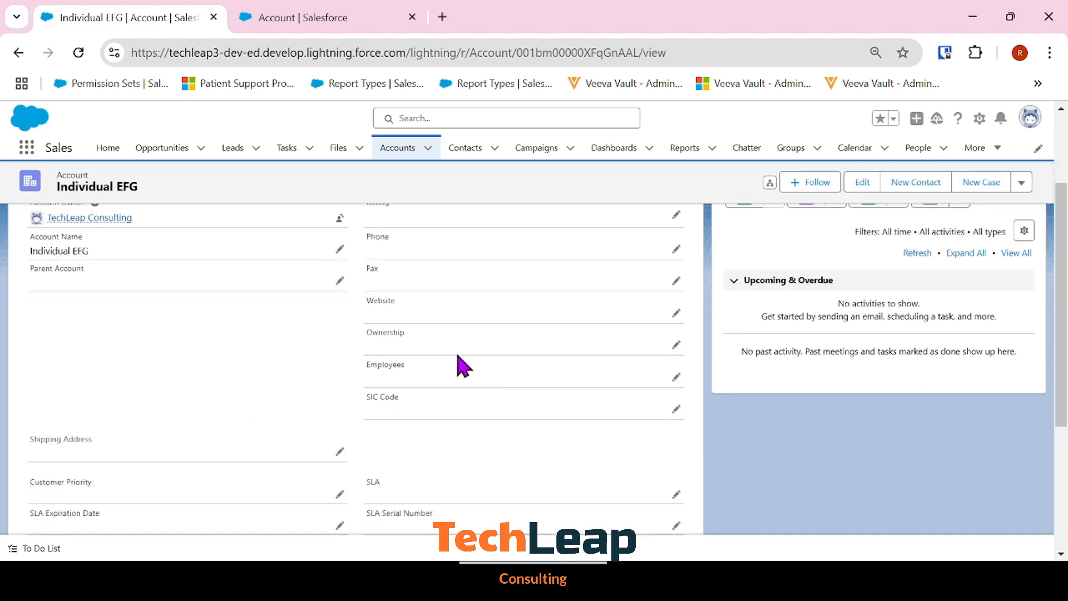
{"action": "scroll", "coordinate": [457, 358], "scroll_direction": "down", "scroll_amount": 4}
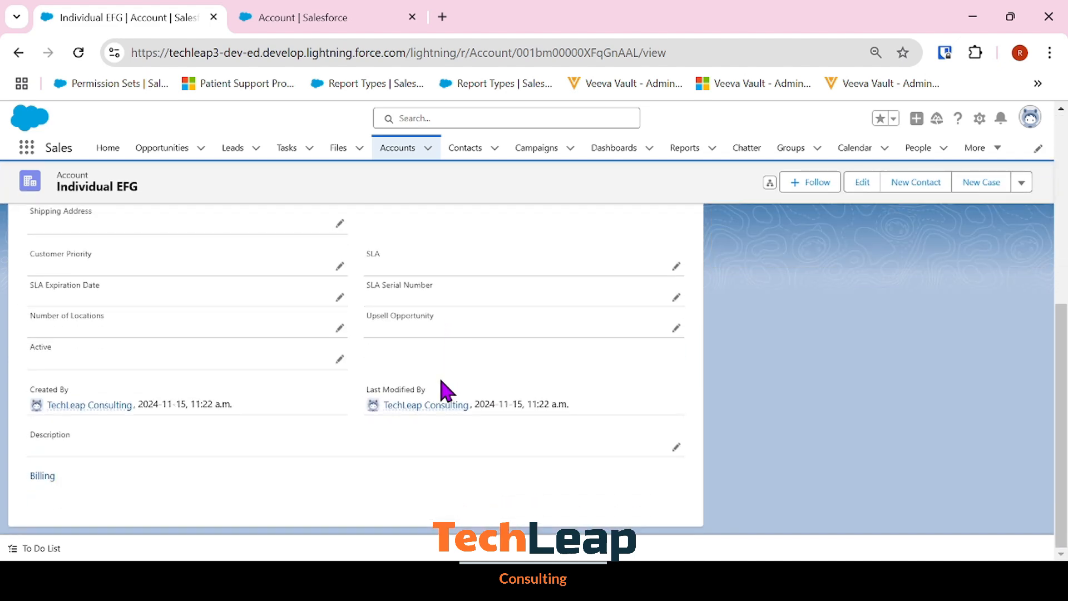
{"action": "scroll", "coordinate": [445, 390], "scroll_direction": "up", "scroll_amount": 6}
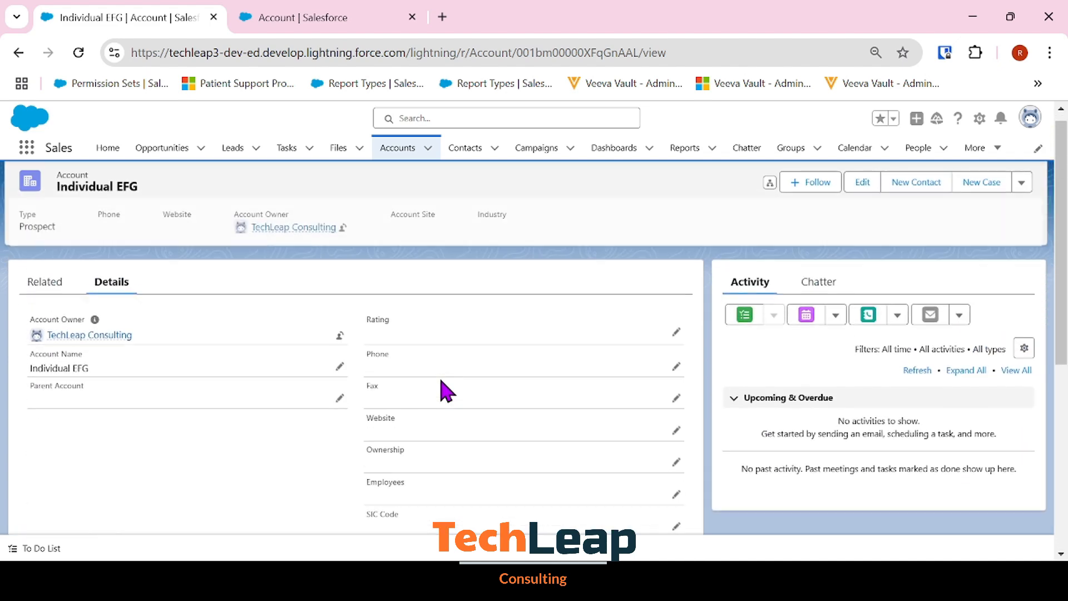
{"action": "left_click", "coordinate": [398, 152]}
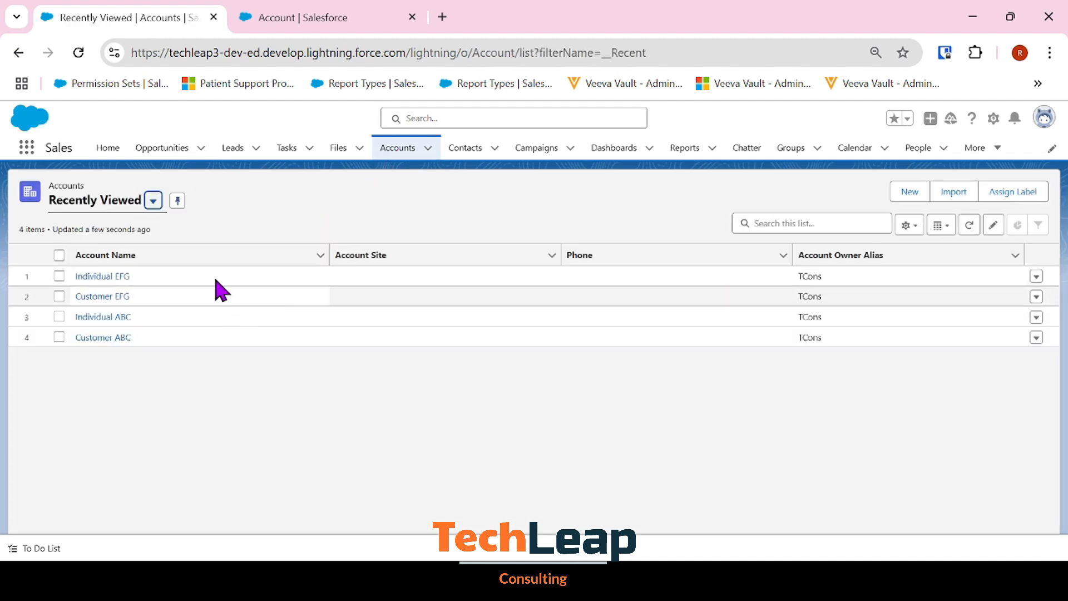
Reopen the Account object's page layouts in Setup and look over the Customer Account Layout and Individual Account Layout entries.
{"action": "left_click", "coordinate": [389, 14]}
{"action": "left_click", "coordinate": [82, 312]}
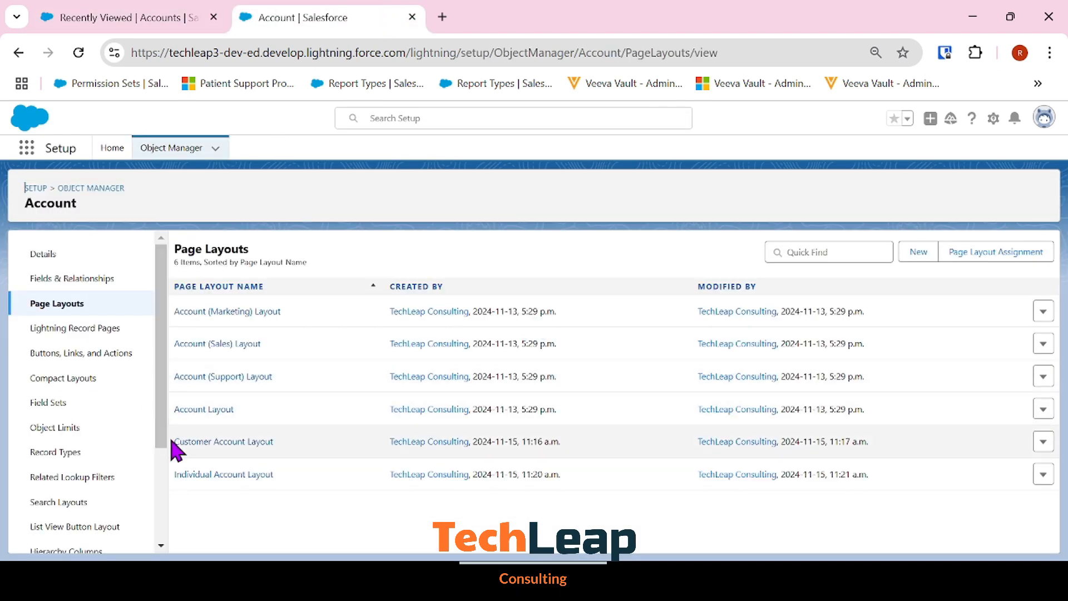
{"action": "left_click_drag", "start_coordinate": [172, 441], "coordinate": [281, 444]}
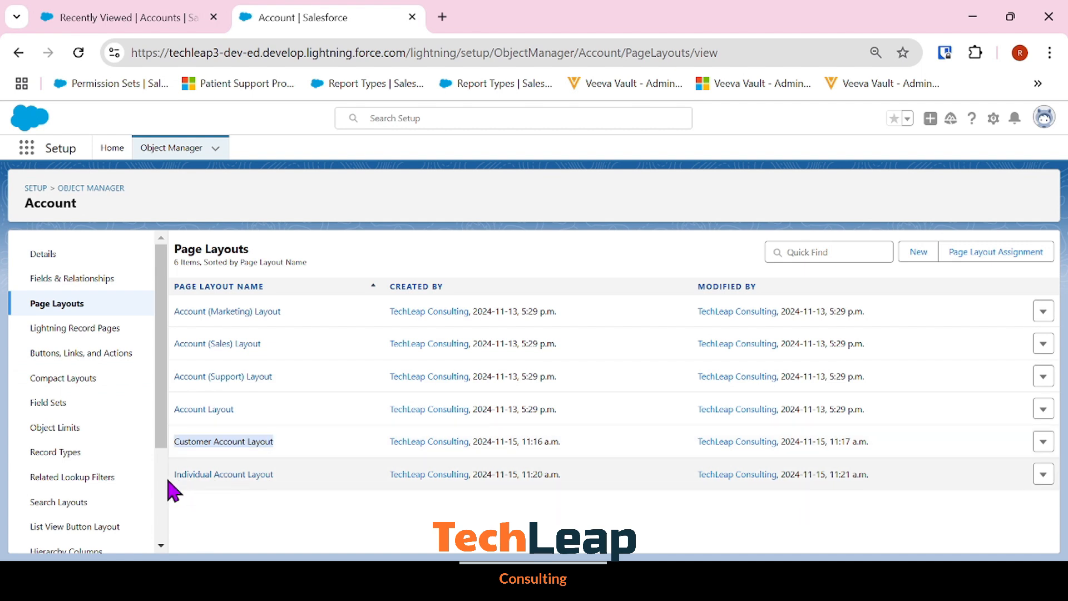
{"action": "scroll", "coordinate": [163, 489], "scroll_direction": "down", "scroll_amount": 3}
{"action": "left_click_drag", "start_coordinate": [298, 481], "coordinate": [177, 484]}
{"action": "left_click", "coordinate": [267, 530]}
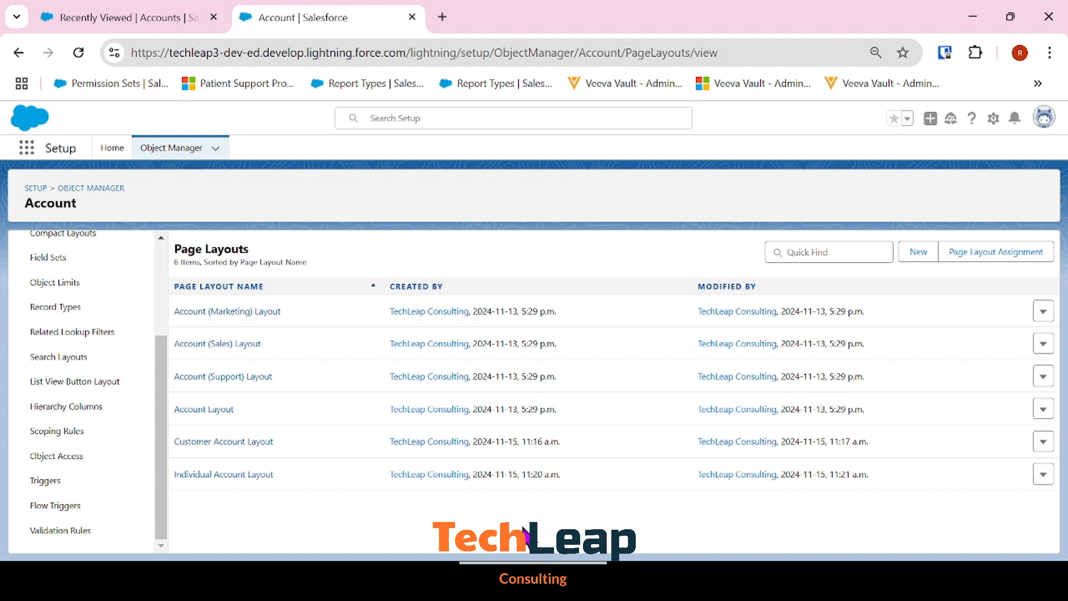